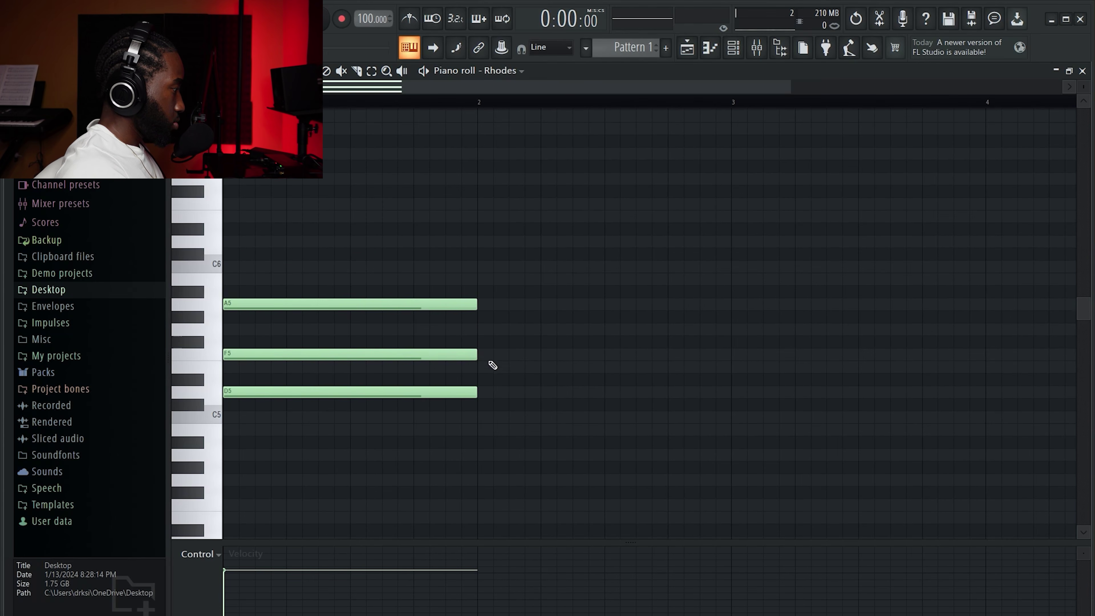
Step: Add a one-bar chord of E5, G5 and B5 in bar 2 and play back the first two chords
click(478, 354)
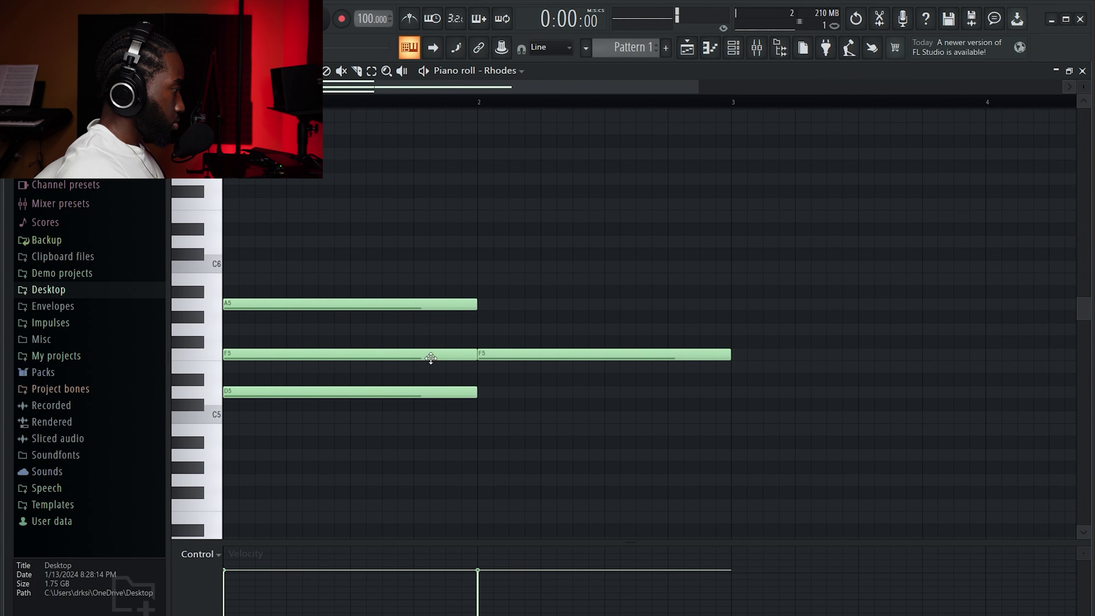
right_click(518, 357)
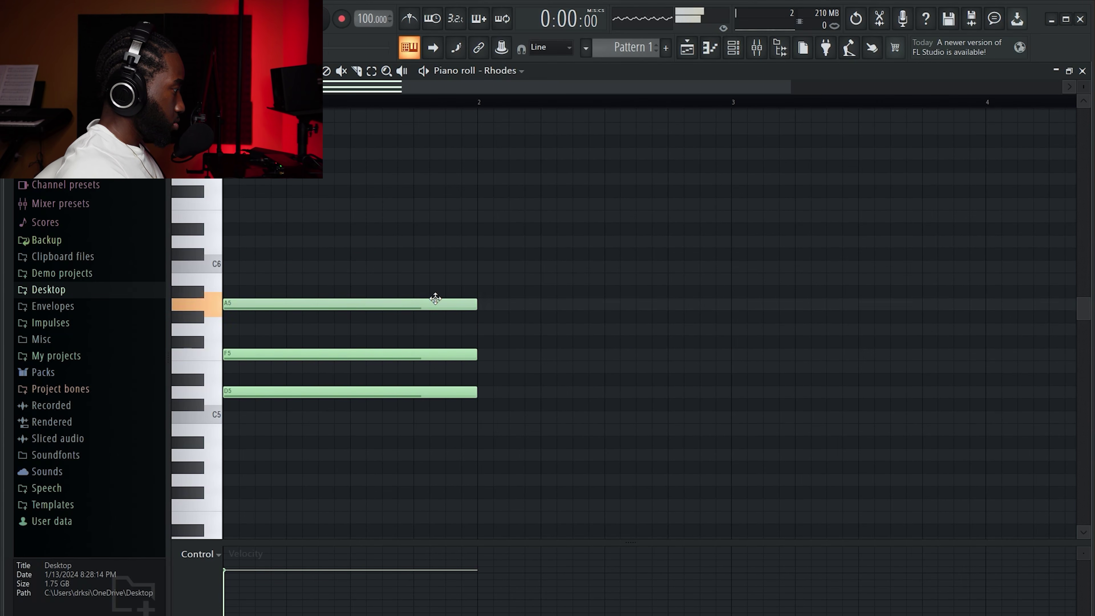
click(482, 368)
click(481, 329)
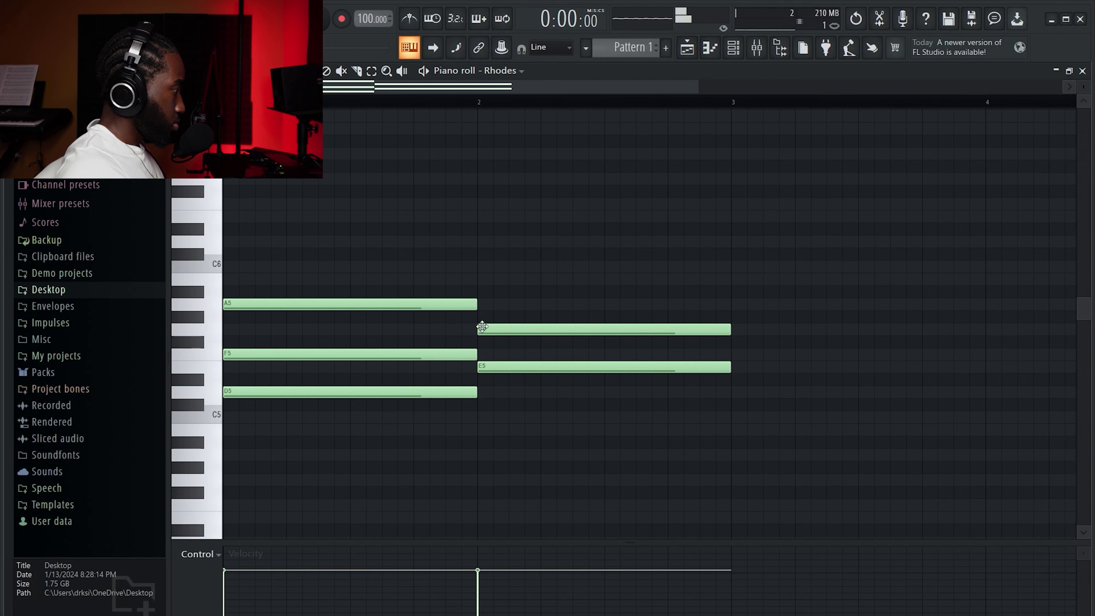
click(481, 278)
key(space)
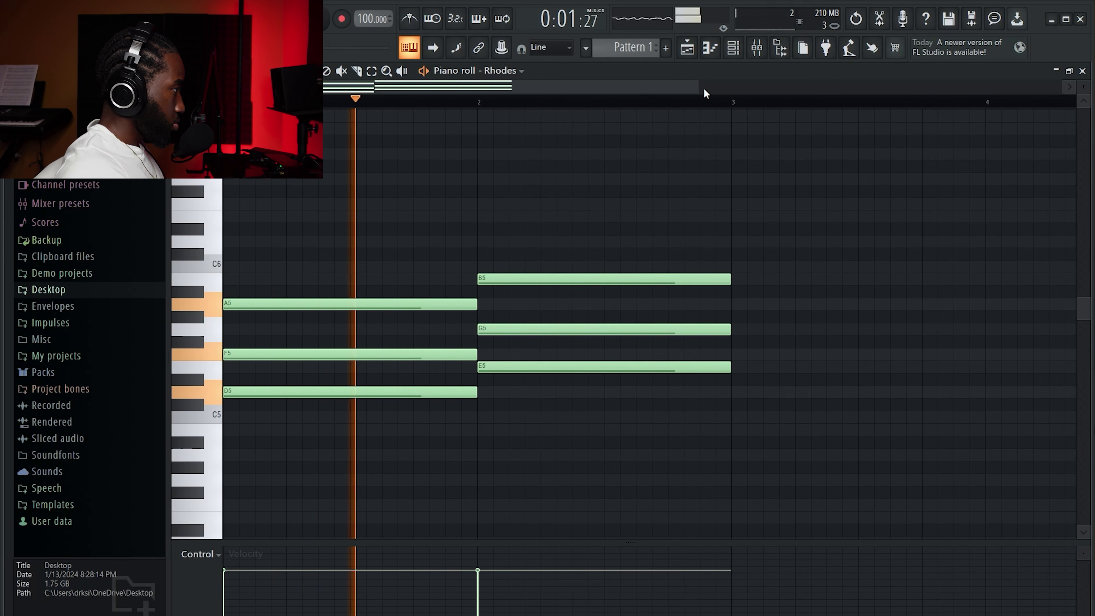
drag(699, 86, 792, 222)
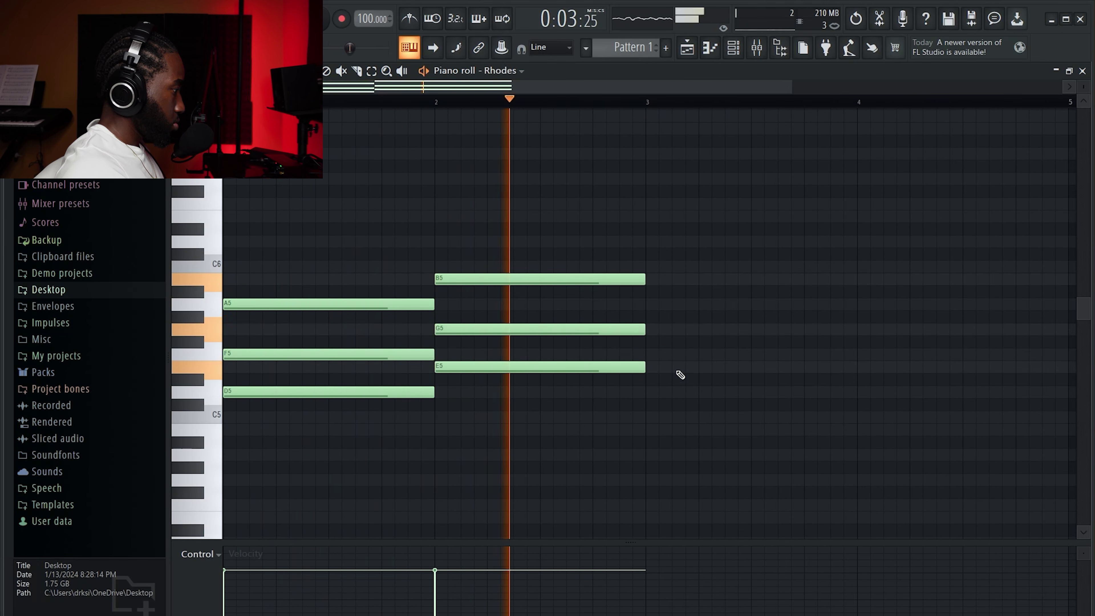
key(space)
Step: Add a one-bar chord of A4, C5 and E5 in bar 3 and play the transition into it
click(652, 454)
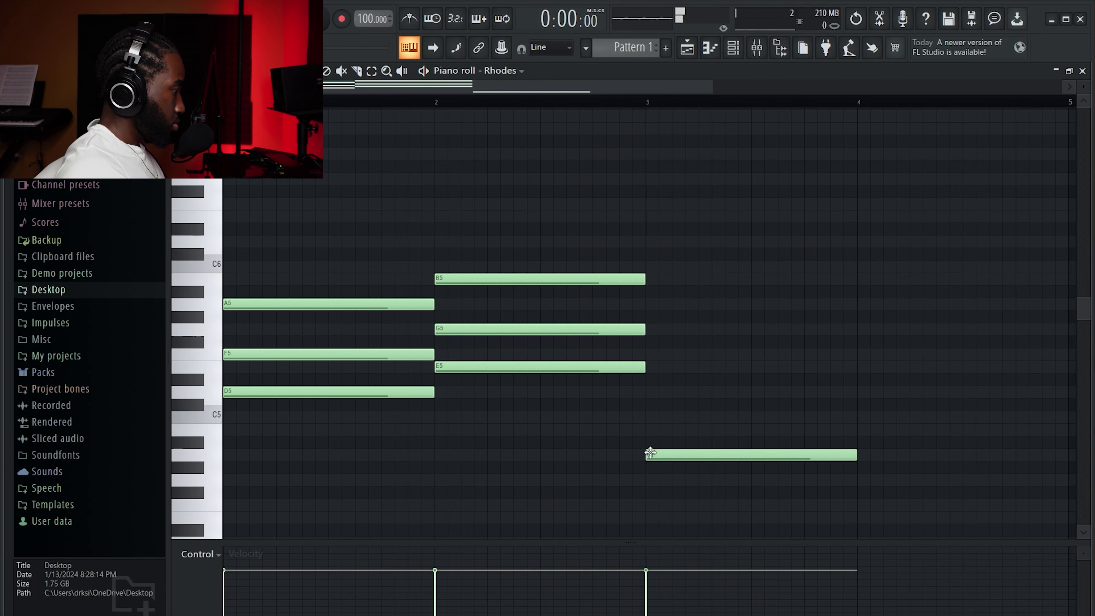
click(652, 417)
click(653, 366)
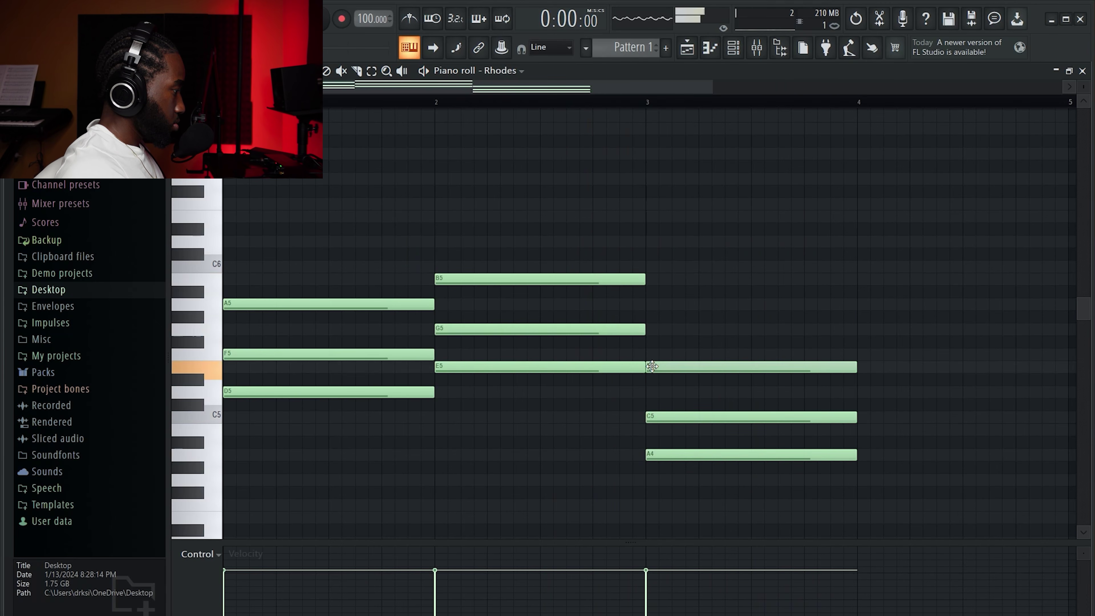
click(620, 102)
key(space)
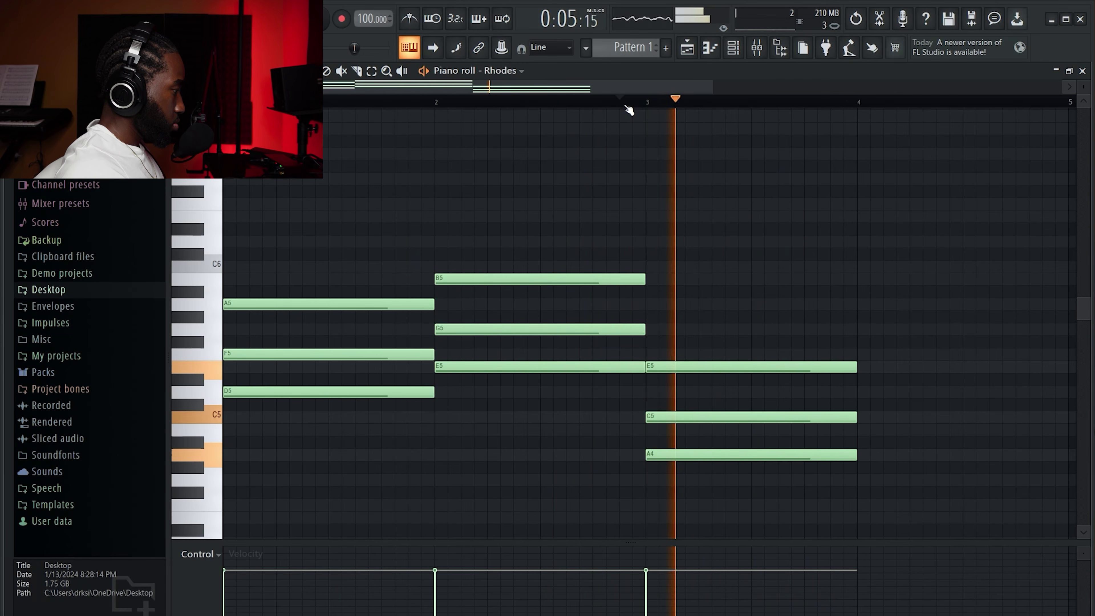
key(space)
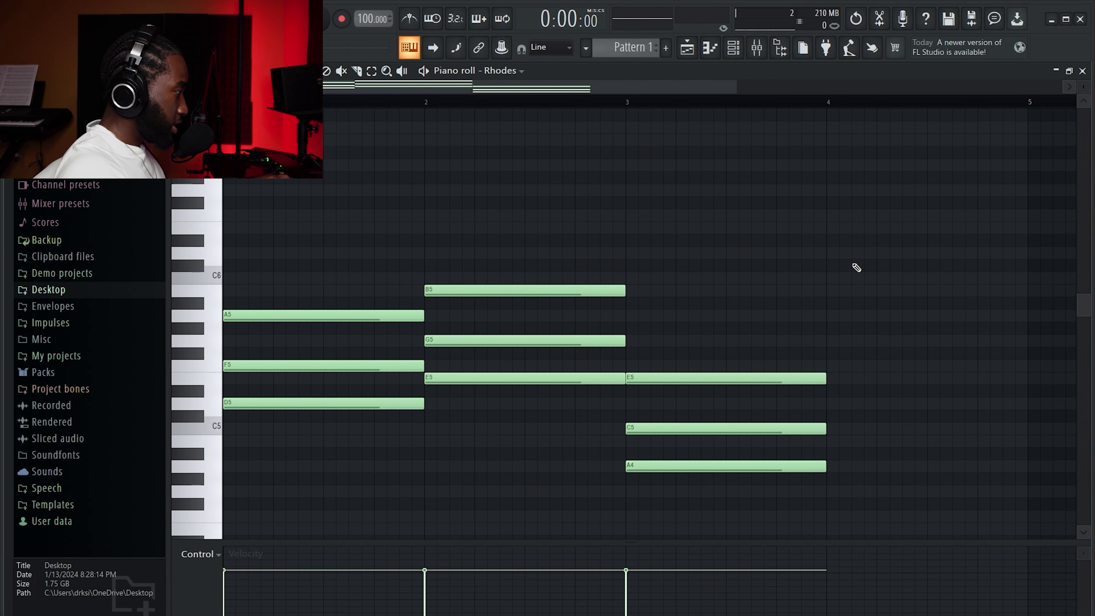
drag(795, 302, 774, 441)
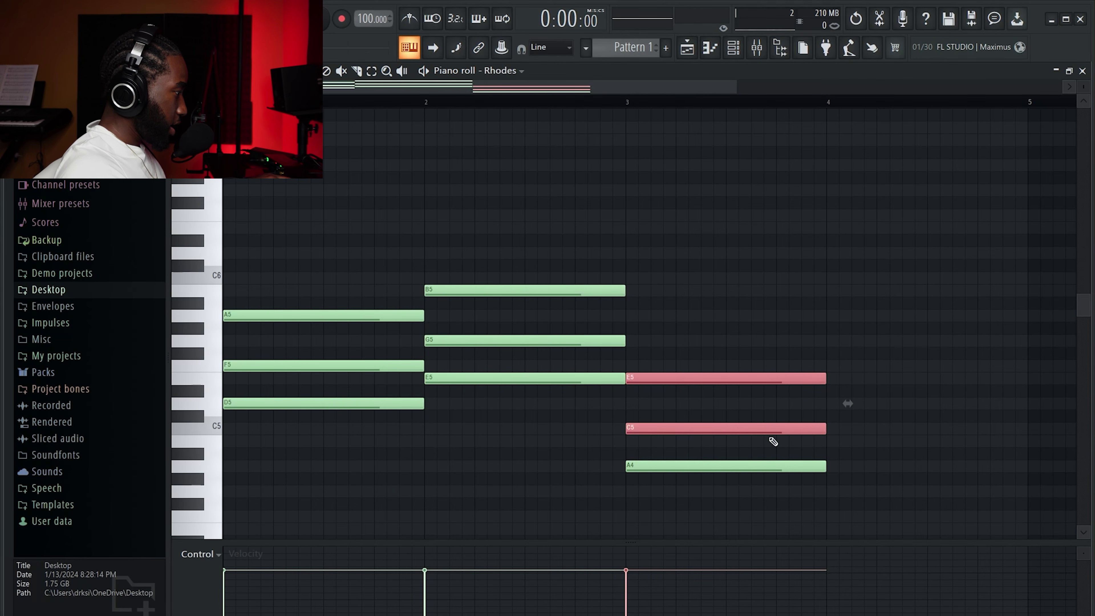
click(889, 322)
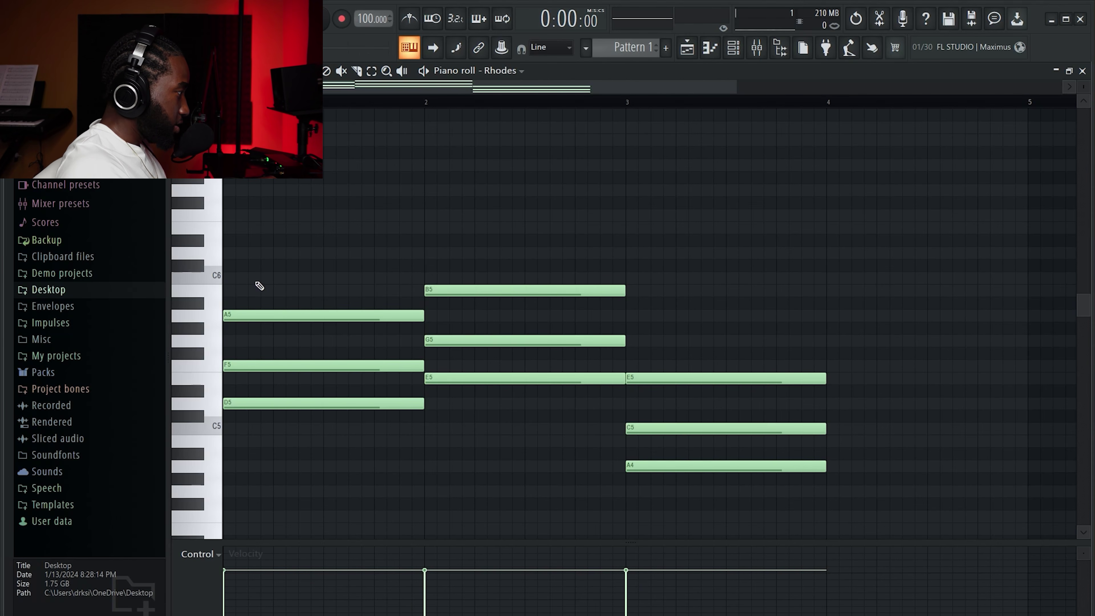
Step: Top the bar 1 chord with C6 and the bar 2 chord with D6, then audition both chords
click(273, 276)
drag(427, 227, 428, 253)
key(space)
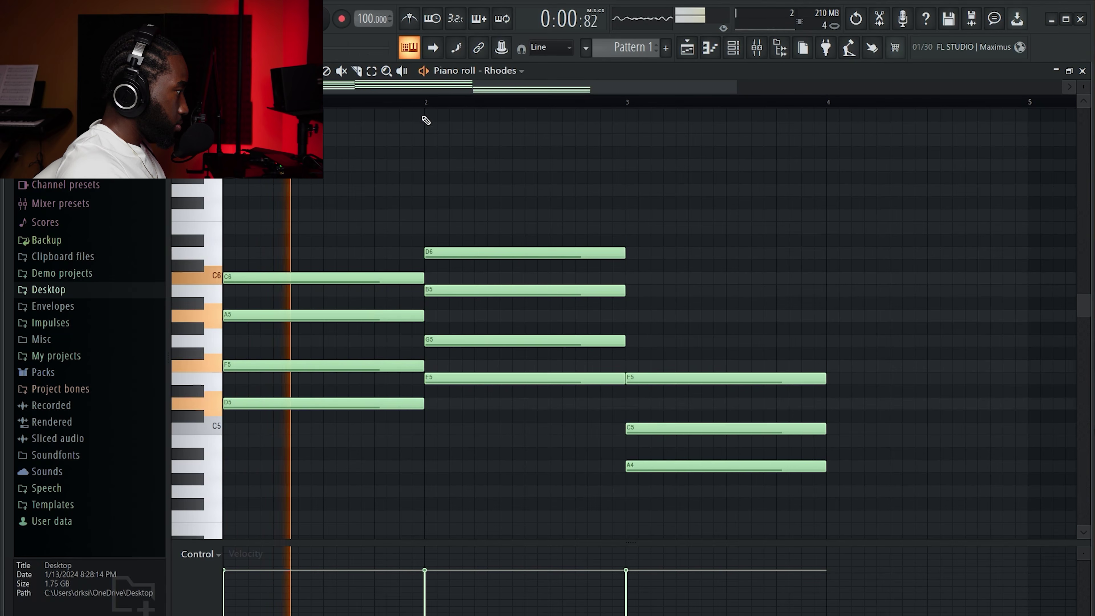
click(426, 101)
key(space)
Step: Add a one-bar G5 note to the bar 3 chord and audition it from the start of bar 3
click(638, 344)
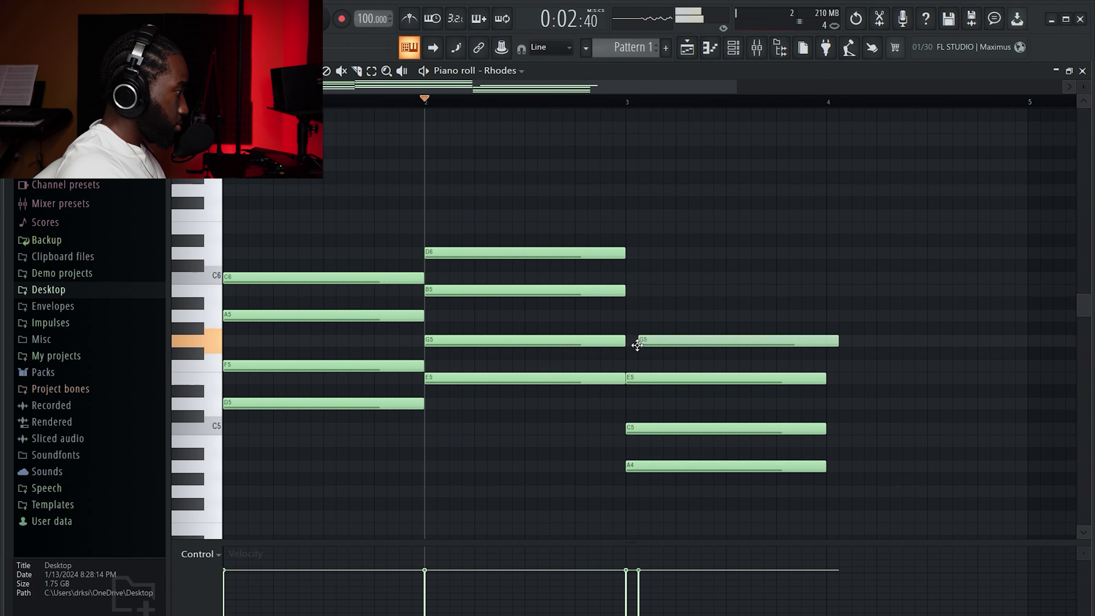
click(627, 103)
key(space)
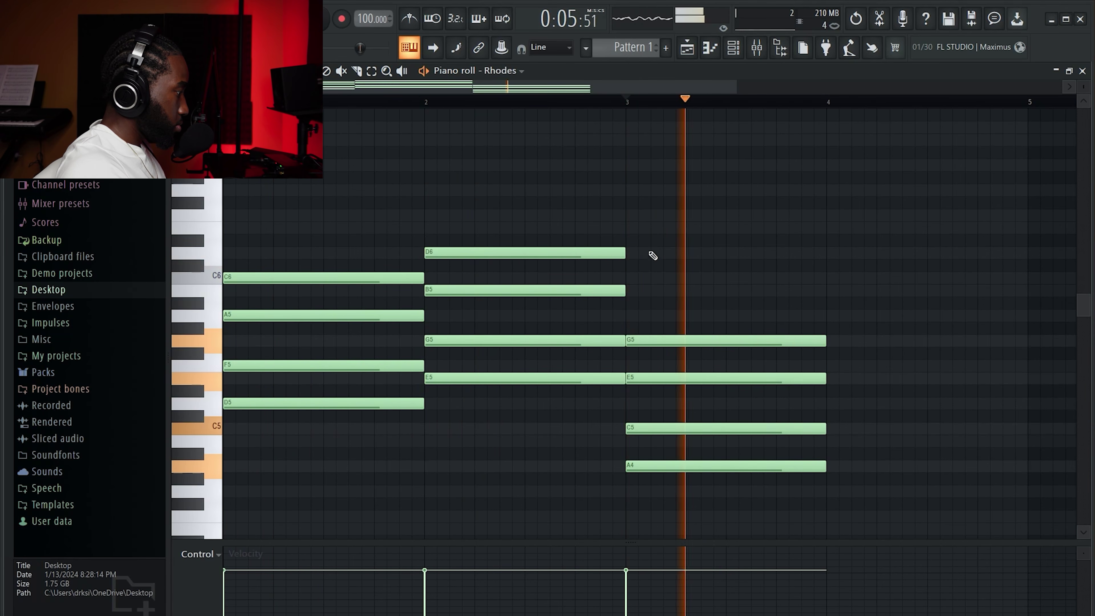
key(space)
Step: Stack a one-bar B5 note on the bar 3 chord, aligned to the bar start, and play back the progression
click(641, 290)
drag(630, 292, 618, 292)
key(space)
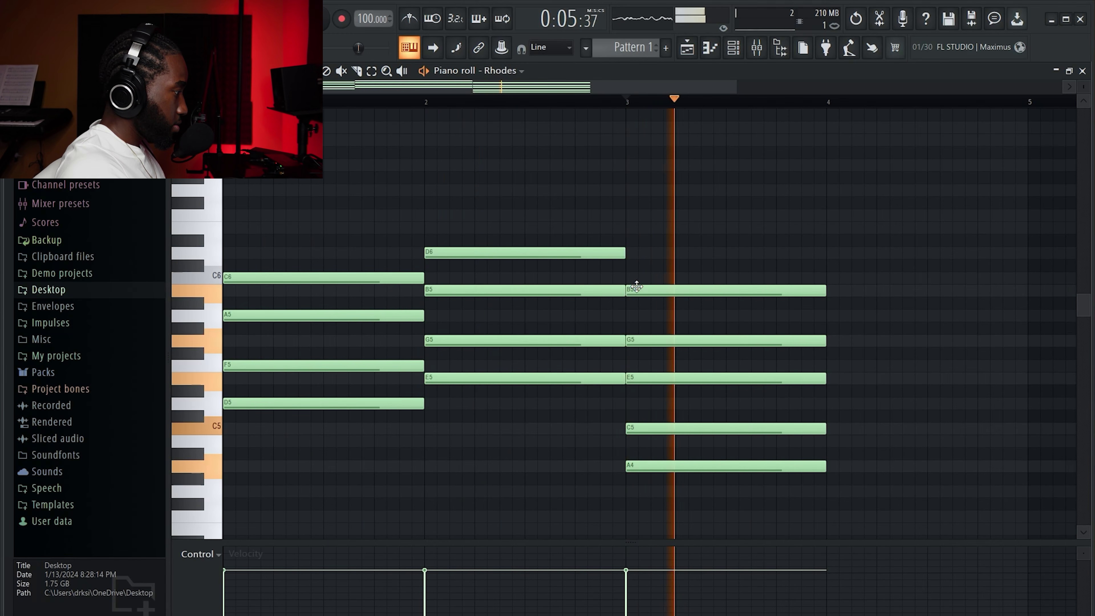
key(space)
key(space)
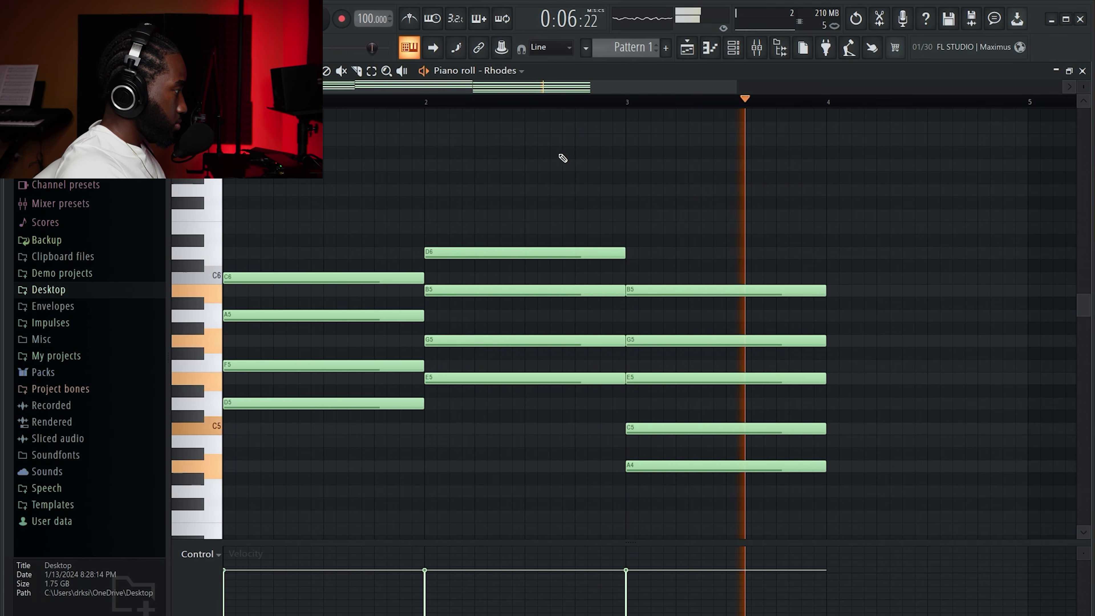
key(space)
scroll(647, 129, down, 1)
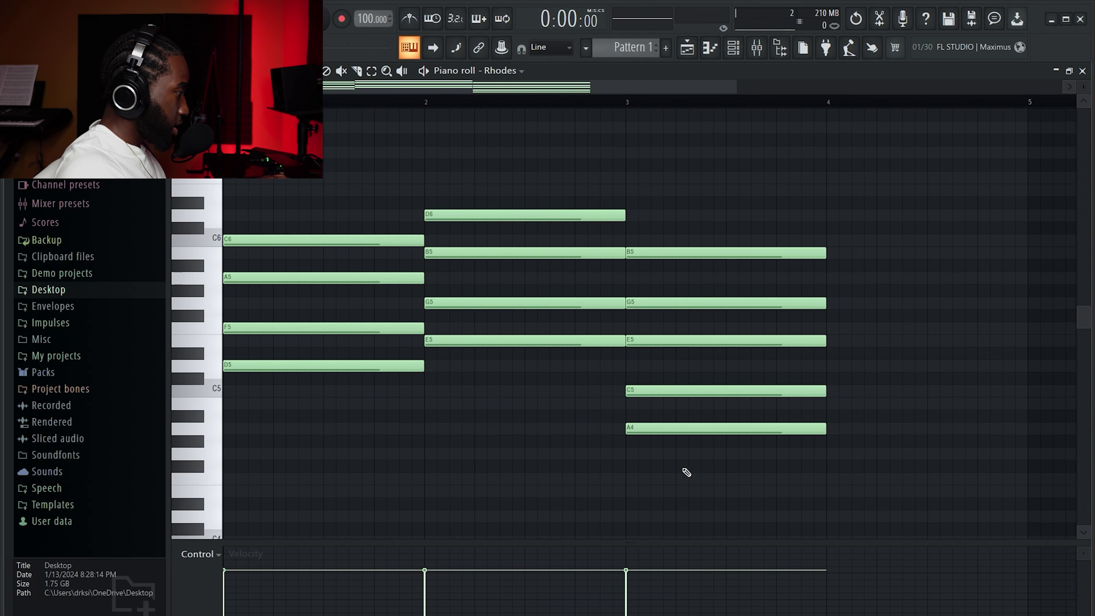
click(699, 428)
click(705, 391)
click(737, 302)
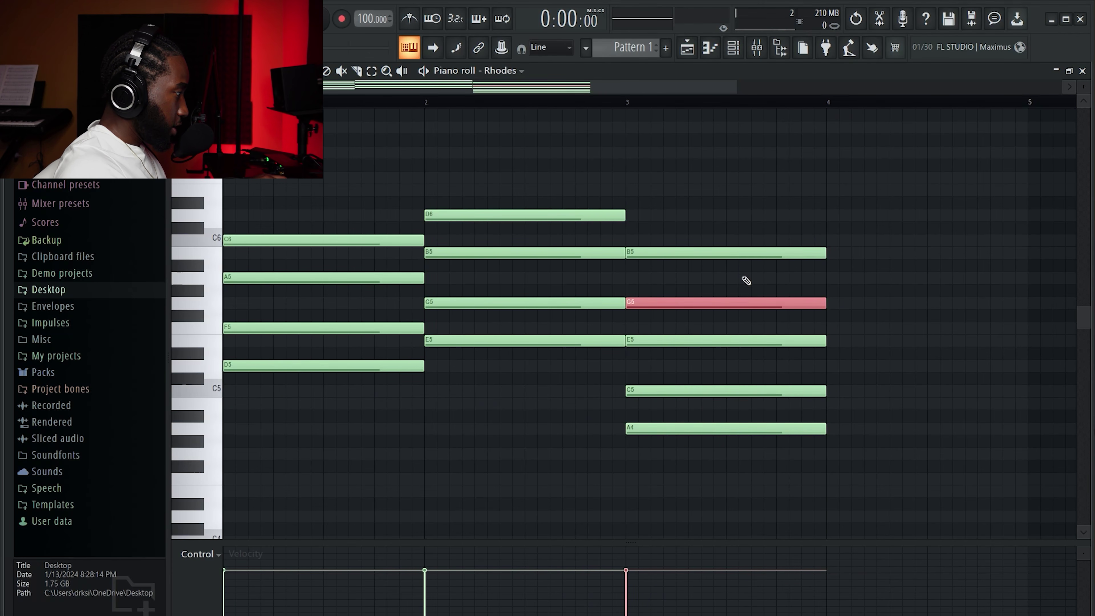
click(745, 253)
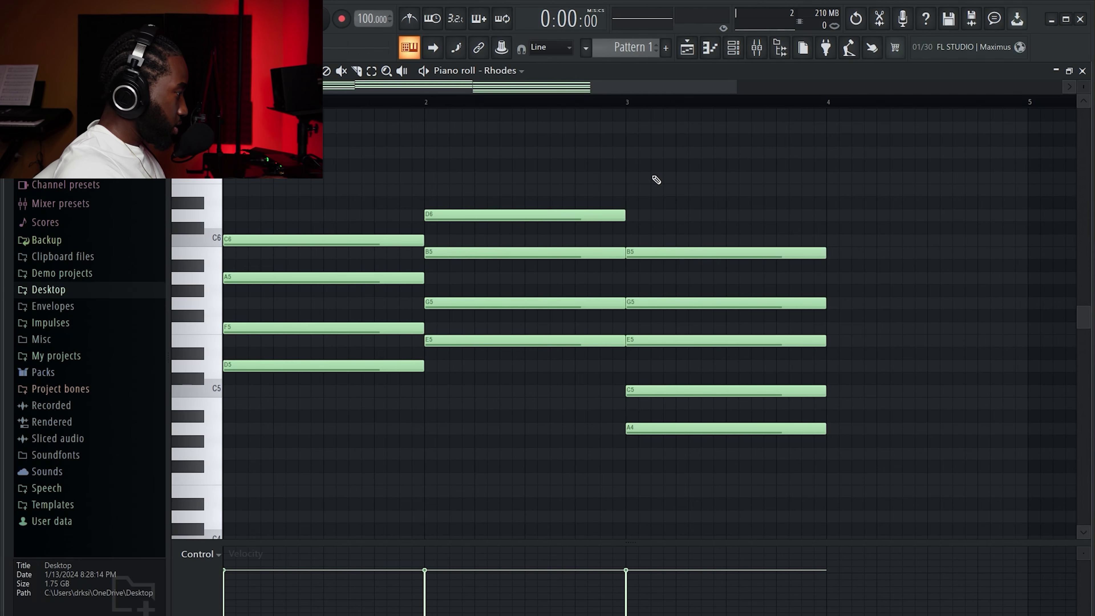
scroll(559, 88, up, 3)
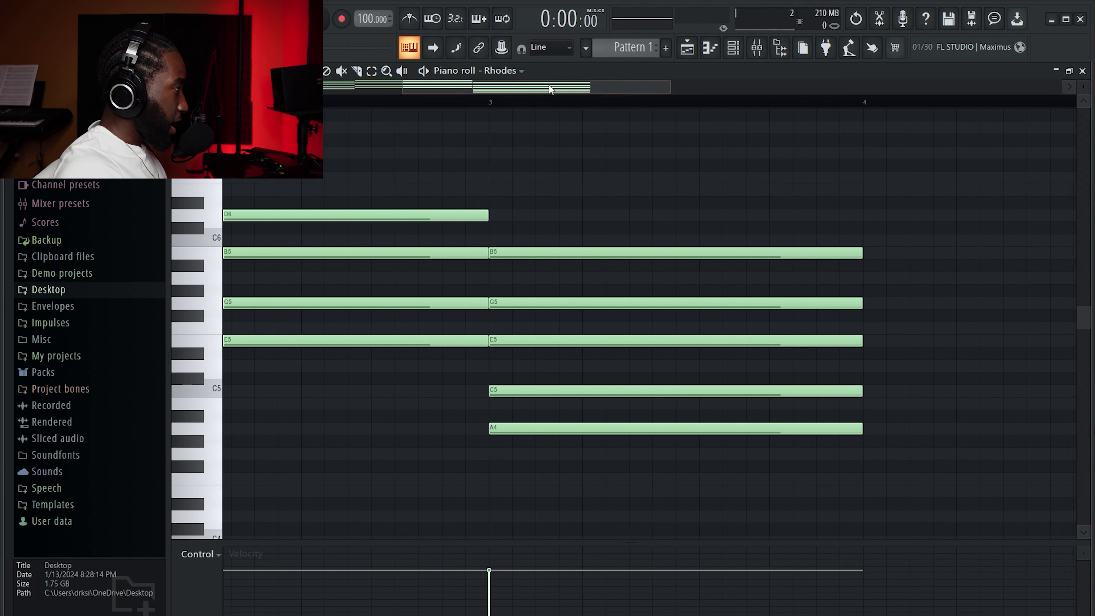
Step: Fill bar 4 with two half-bar chords: A4, C5, E5, G5, B5, followed by F4, A4, C5, E5, A5
drag(637, 89, 839, 86)
drag(515, 232, 602, 428)
drag(576, 525, 552, 227)
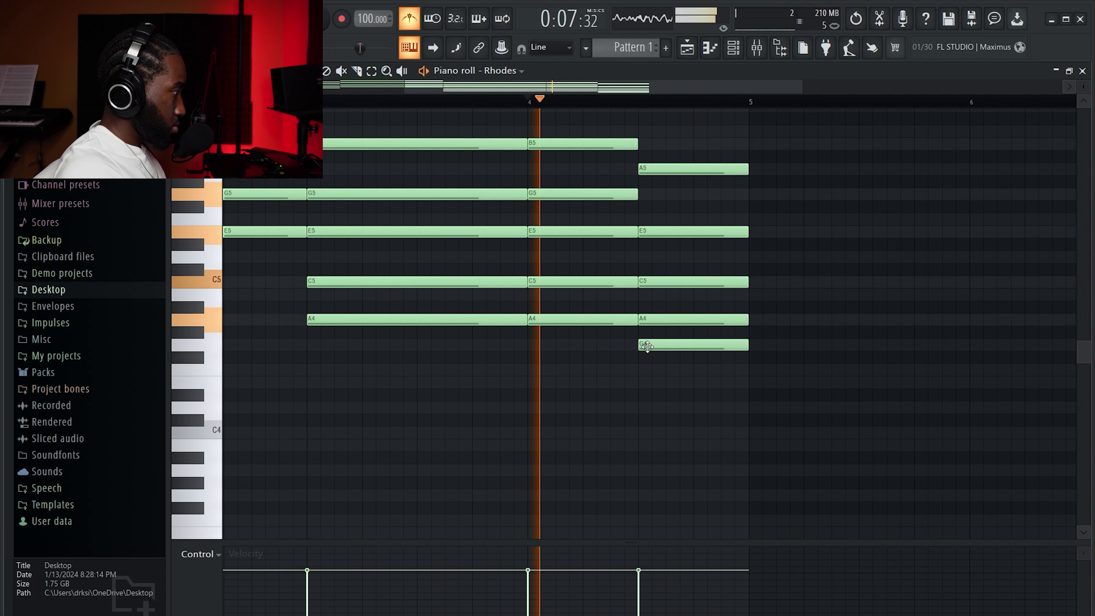
drag(651, 345, 652, 373)
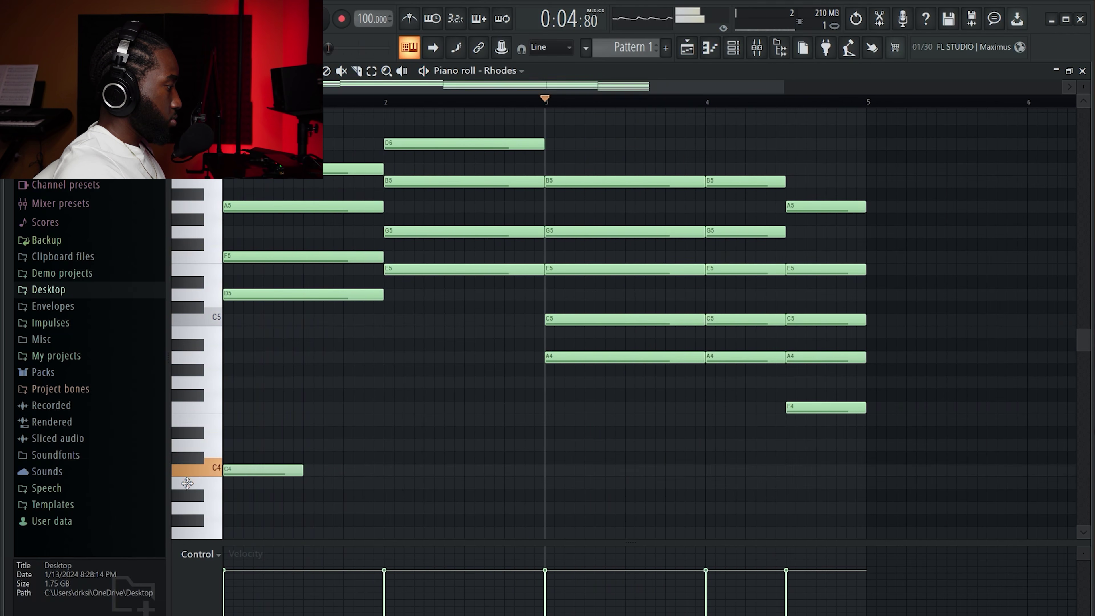
Step: Add bass notes D4 in bar 1, E4 in bar 2 and A3 from bar 3 to mid bar 4, and audition the result
drag(187, 484, 204, 441)
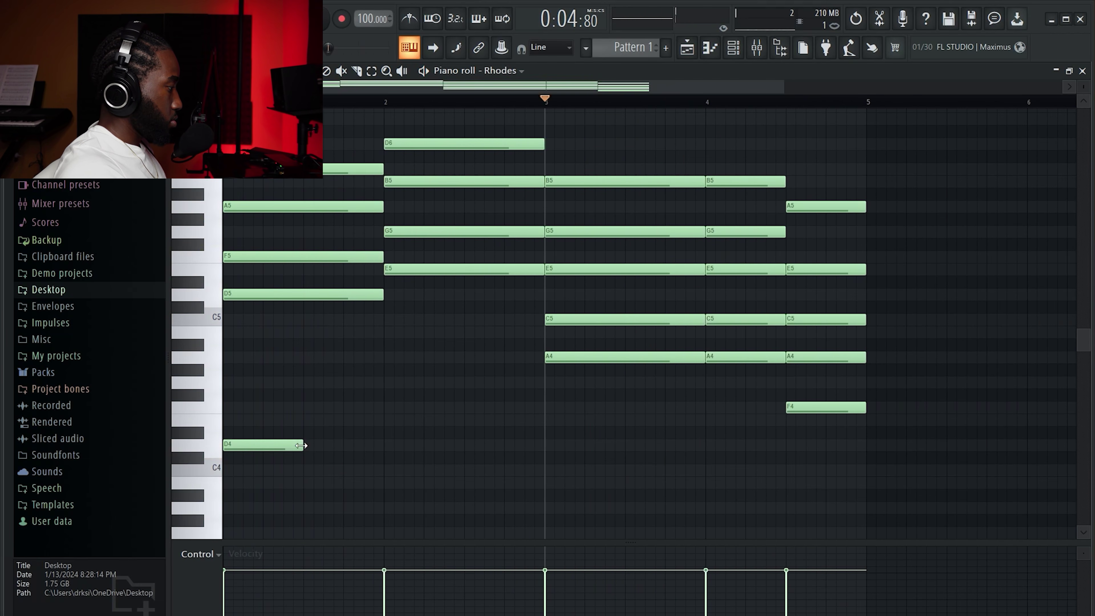
drag(394, 429, 381, 418)
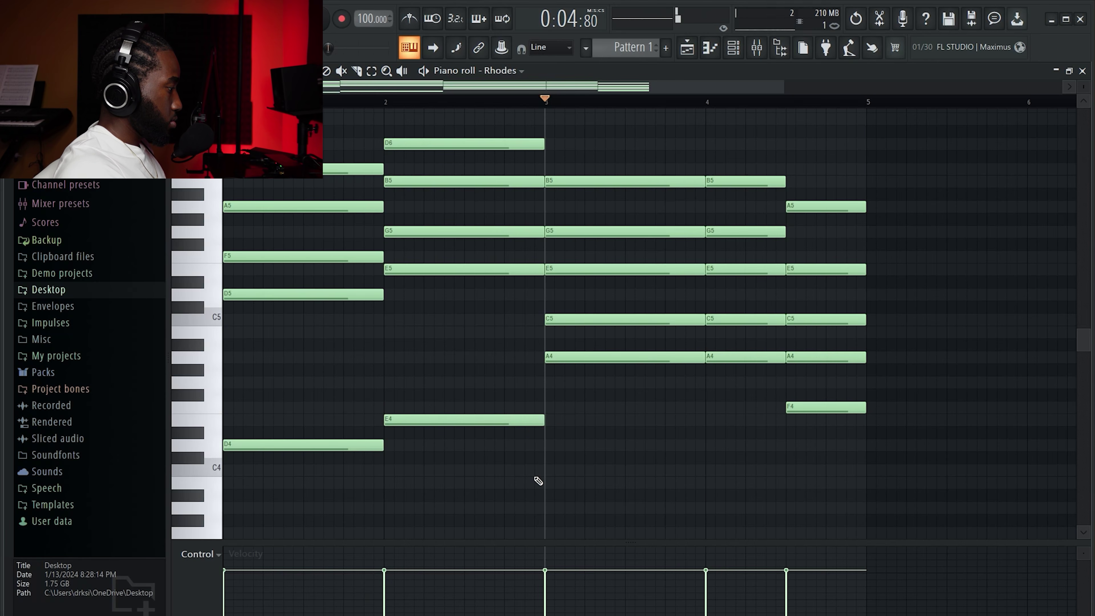
click(539, 494)
drag(551, 496, 551, 508)
key(space)
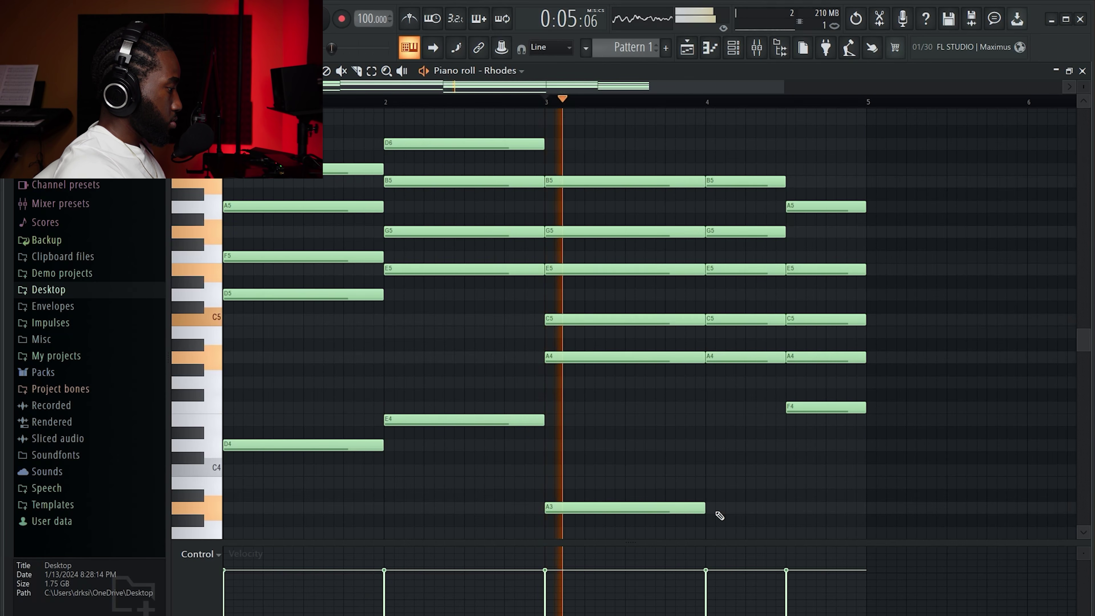
drag(706, 508, 786, 518)
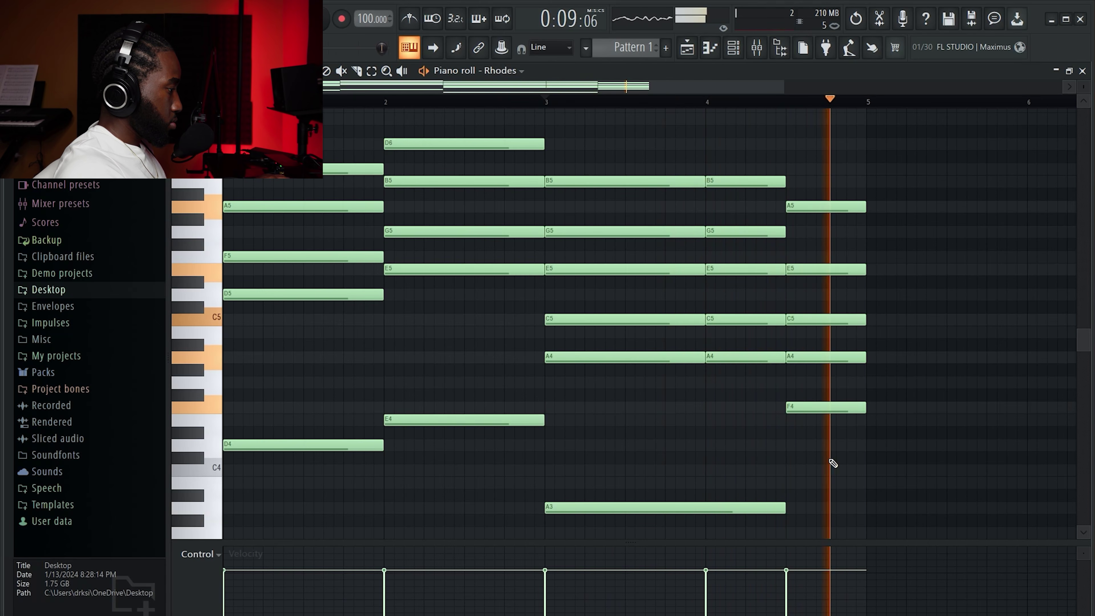
key(space)
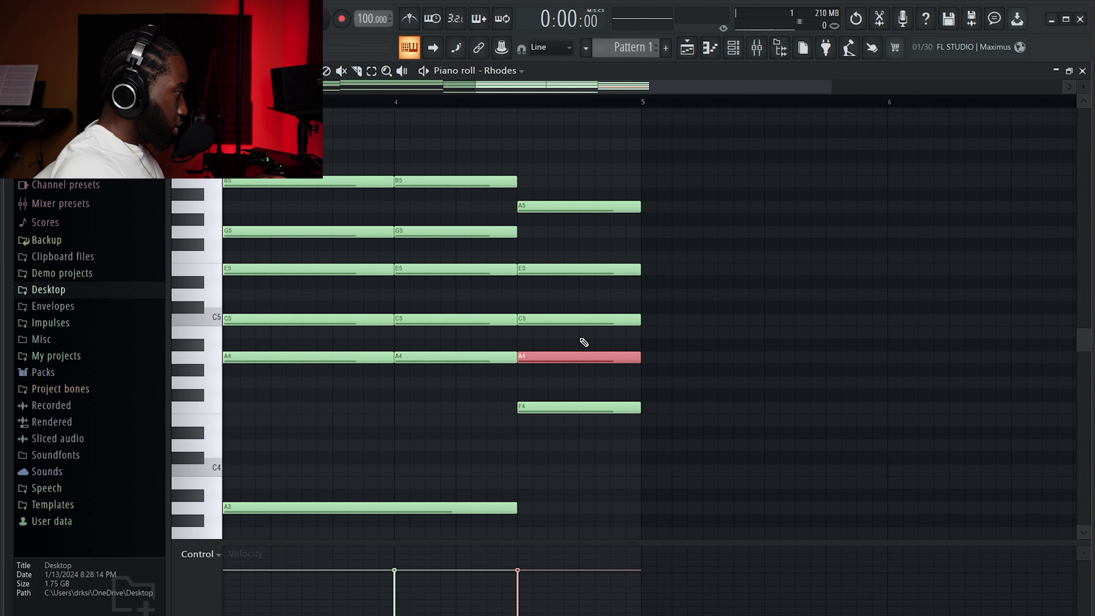
Step: Repeat the progression in bars 5 to 8, keeping the half-bar F4-rooted chord only at the end of bar 8
drag(580, 338, 591, 215)
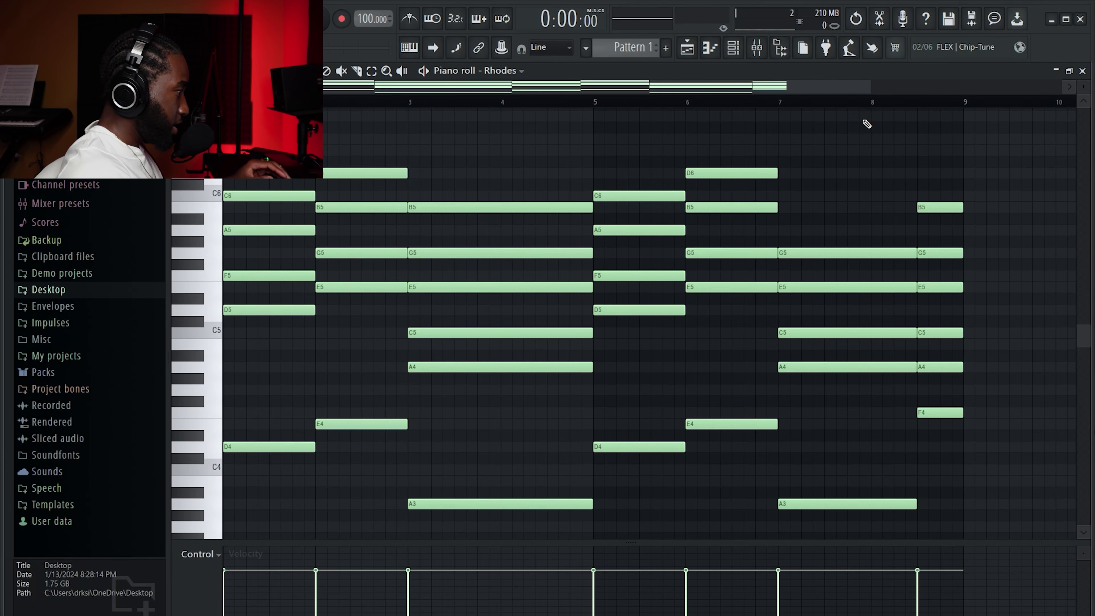
scroll(944, 175, down, 1)
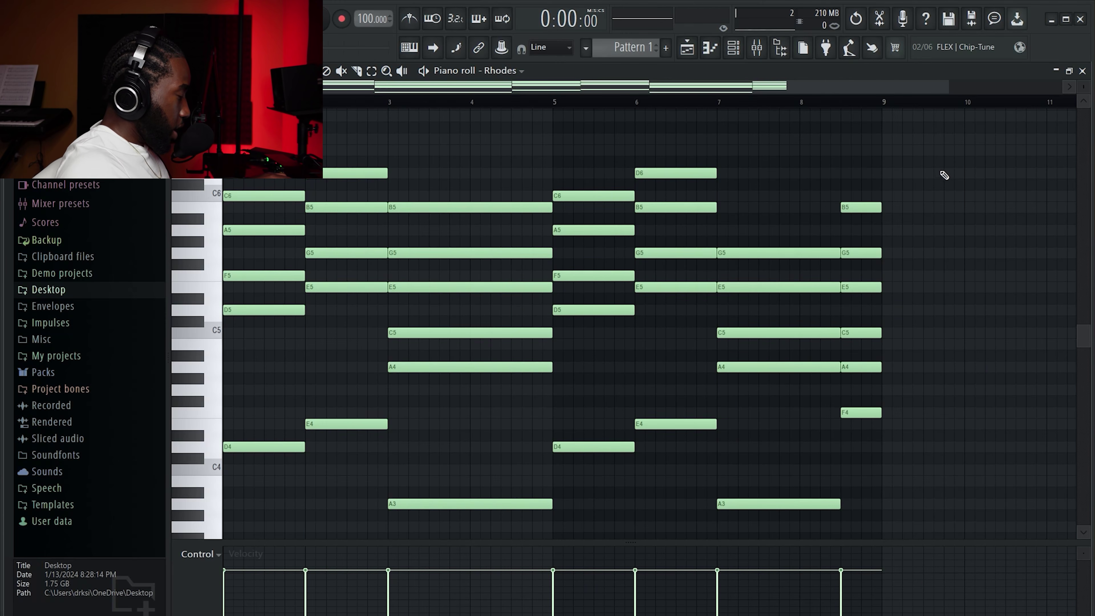
Step: Randomize the velocity levels of all notes with the bipolar option while auditioning the pattern, and apply the result
key(ctrl+a)
key(alt+r)
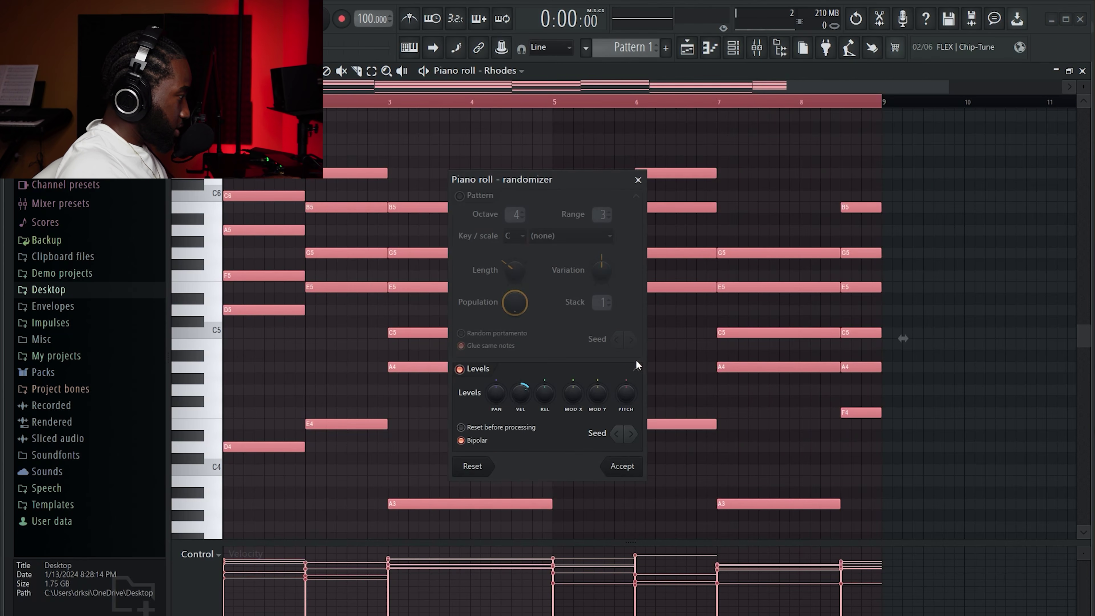
key(space)
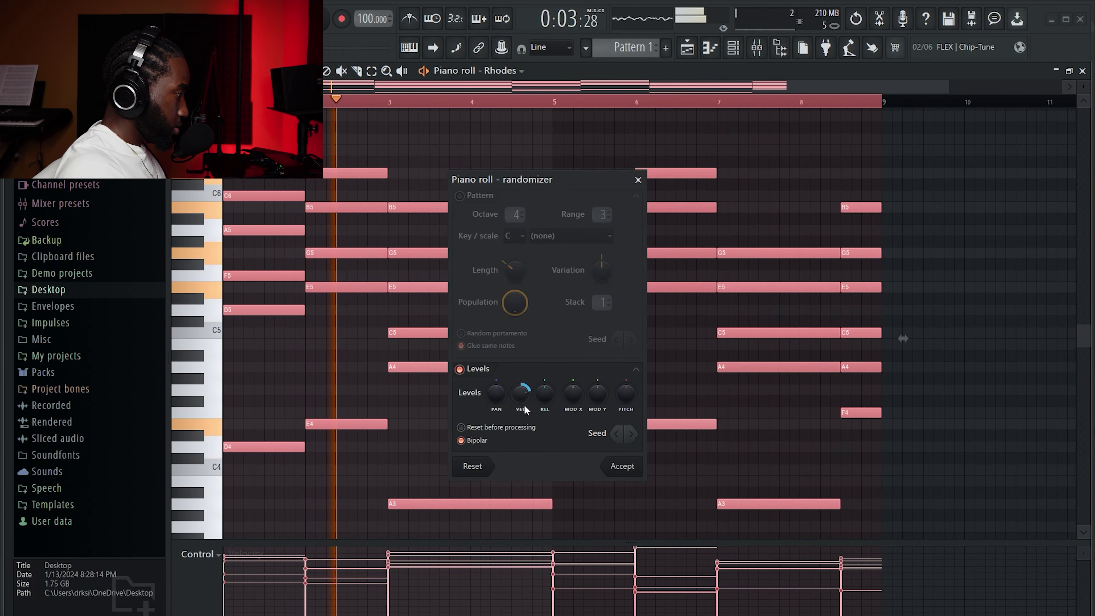
click(620, 441)
click(623, 466)
key(space)
Step: Strum all the chords with a slight start-time offset, preserving the note ends
key(alt+s)
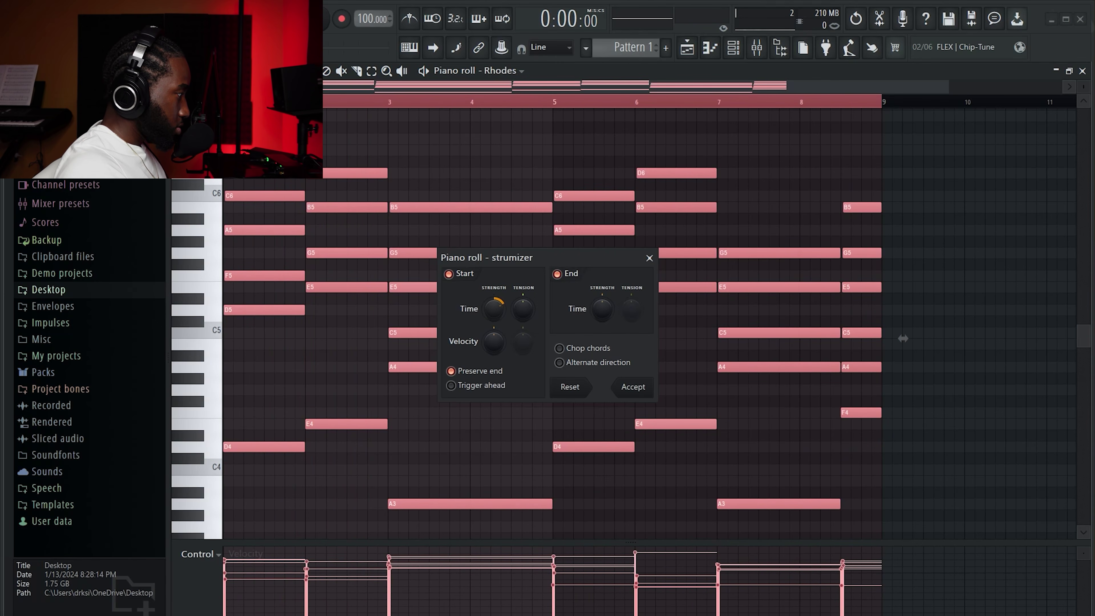
key(space)
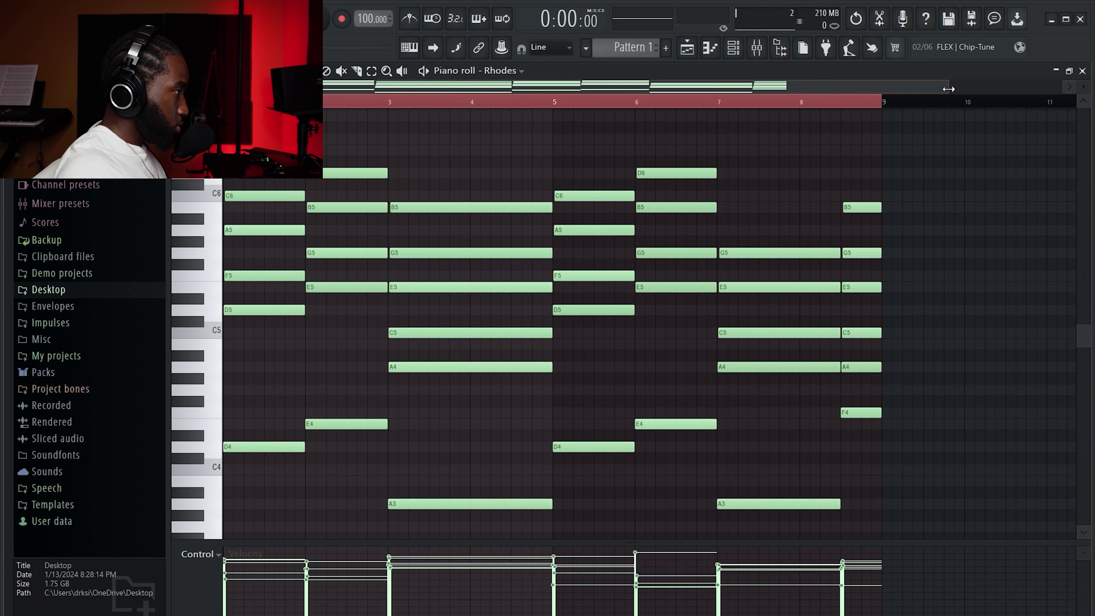
drag(949, 89, 895, 89)
scroll(518, 303, down, 3)
Step: Solo Track 2 in the finished arrangement and open its first Bee Pad clip for note editing
key(F6)
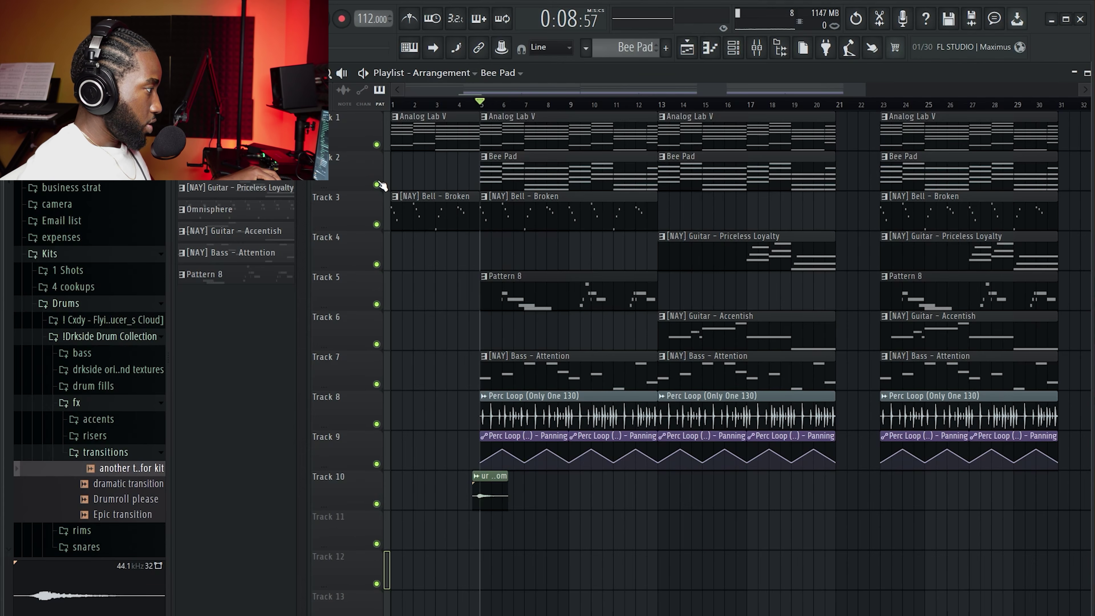
ctrl+click(376, 185)
double_click(507, 166)
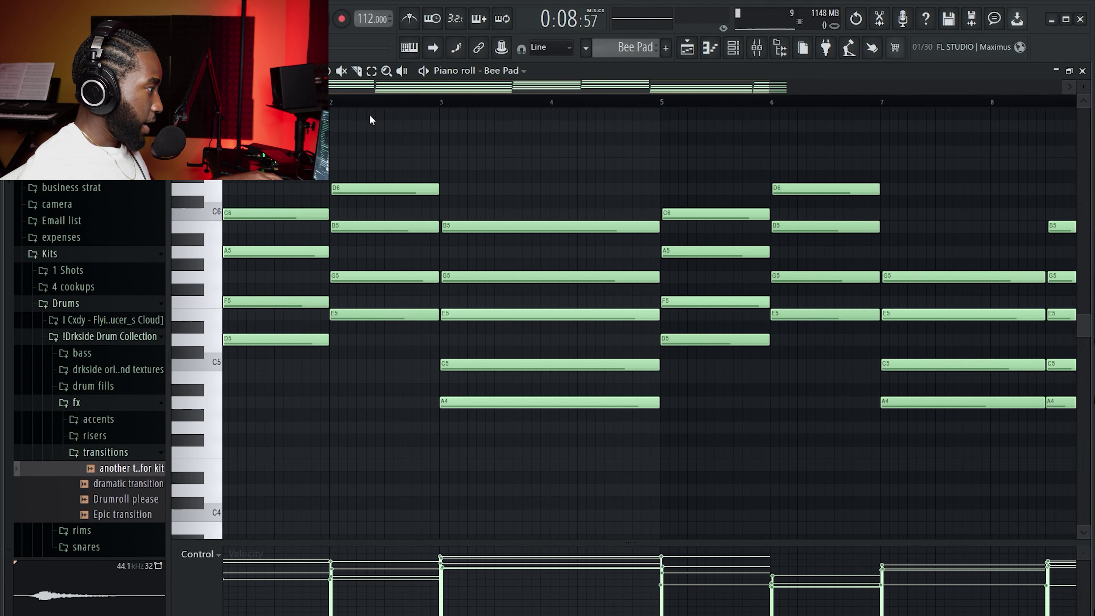
Step: Audition the Bee Pad chords while viewing their mixer track effects, and play the Bell - Broken pattern
drag(767, 89, 746, 88)
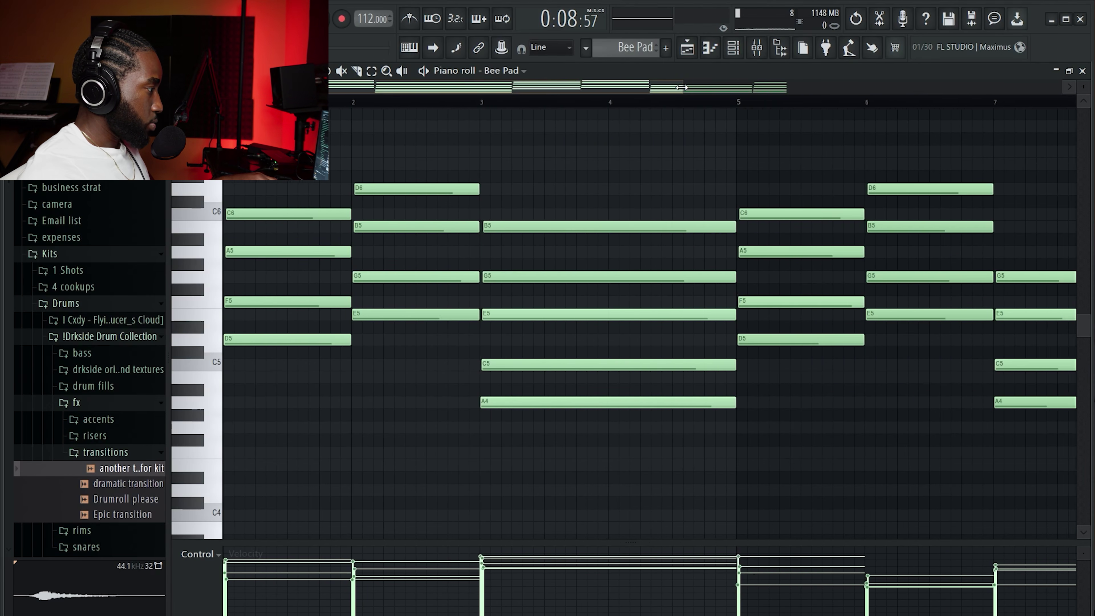
key(F9)
key(space)
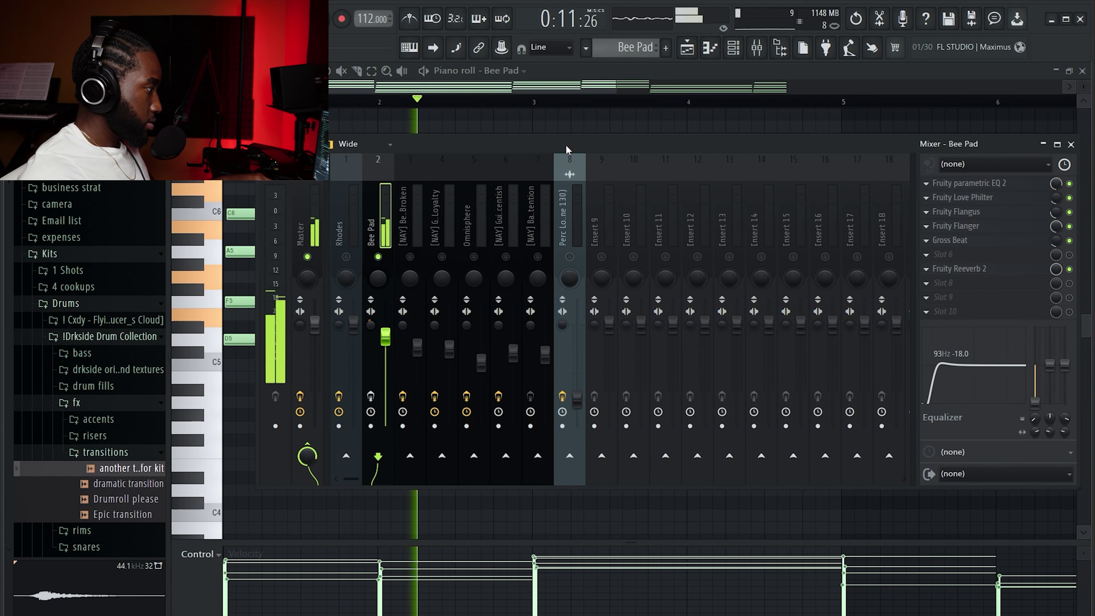
key(space)
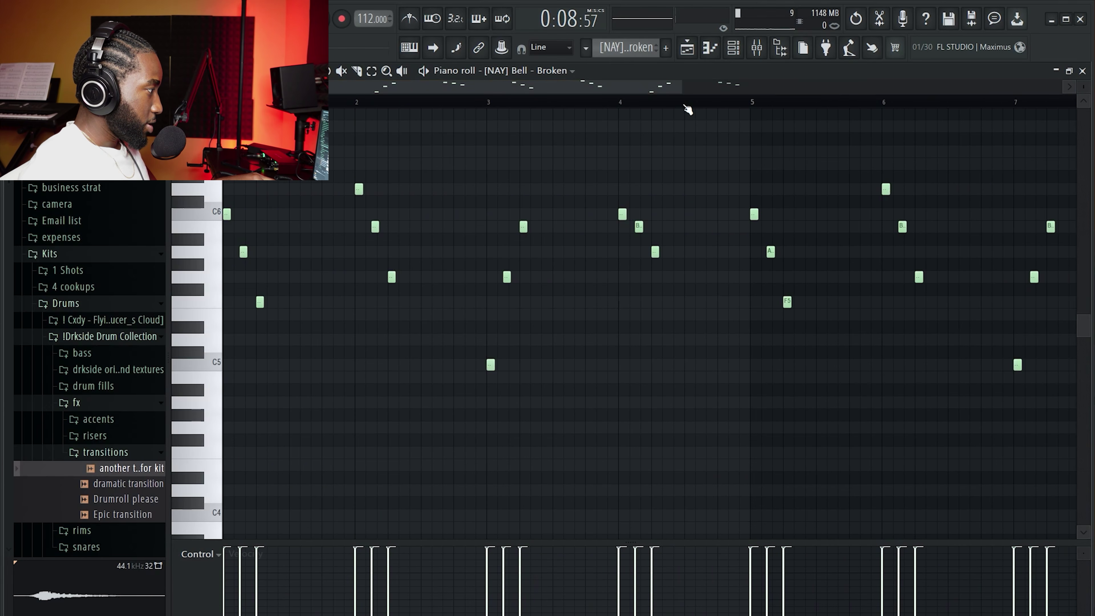
key(space)
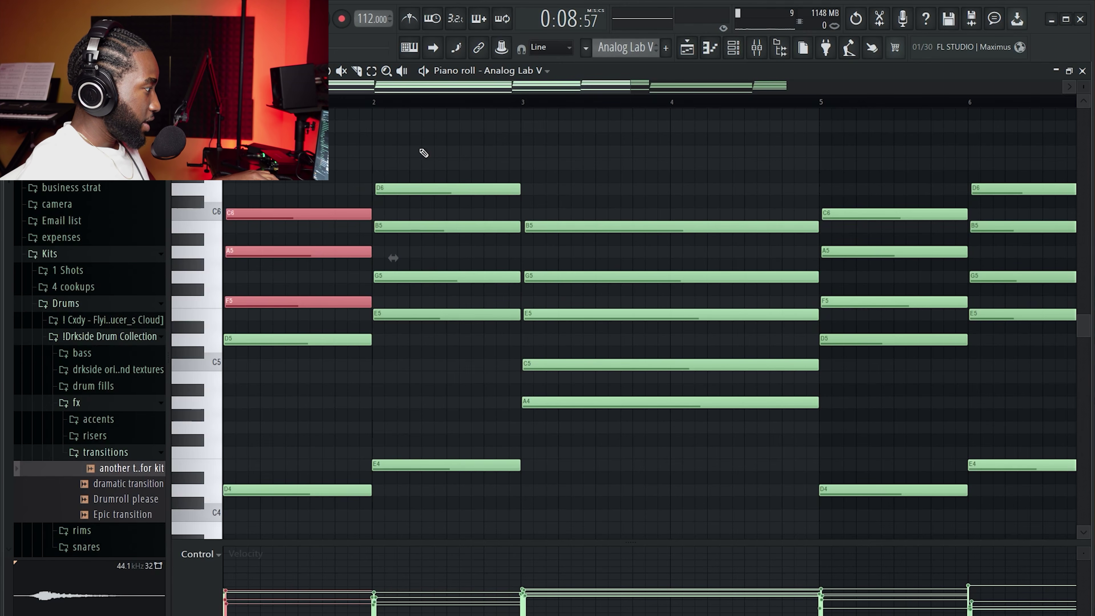
Step: Paste the upper notes of the first three Analog Lab V chords into the Bell - Broken pattern and delete them again
drag(421, 149, 409, 313)
drag(585, 160, 556, 332)
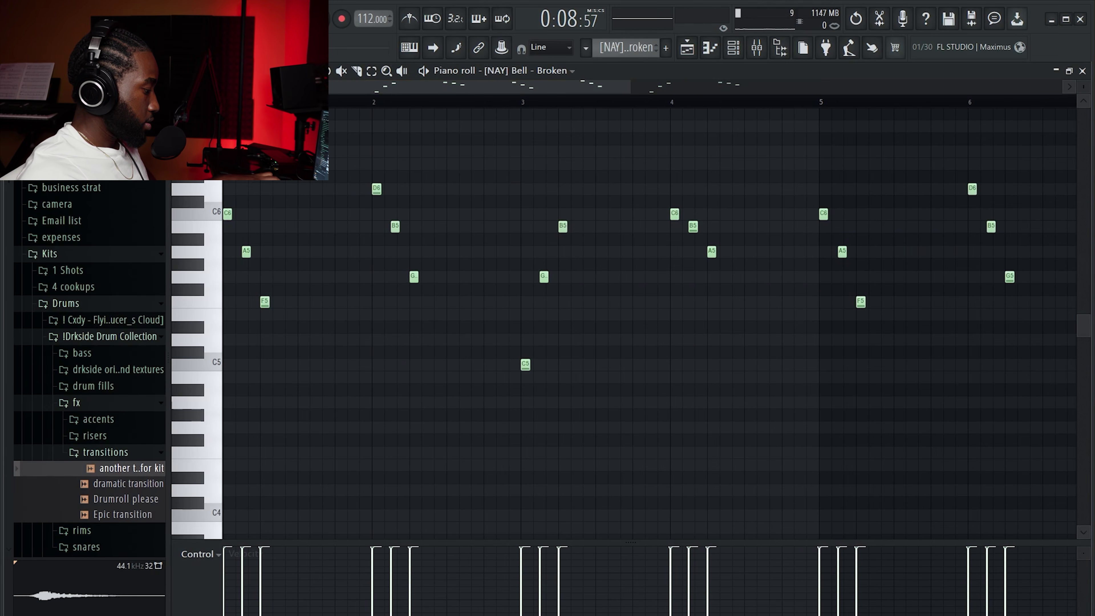
key(ctrl+v)
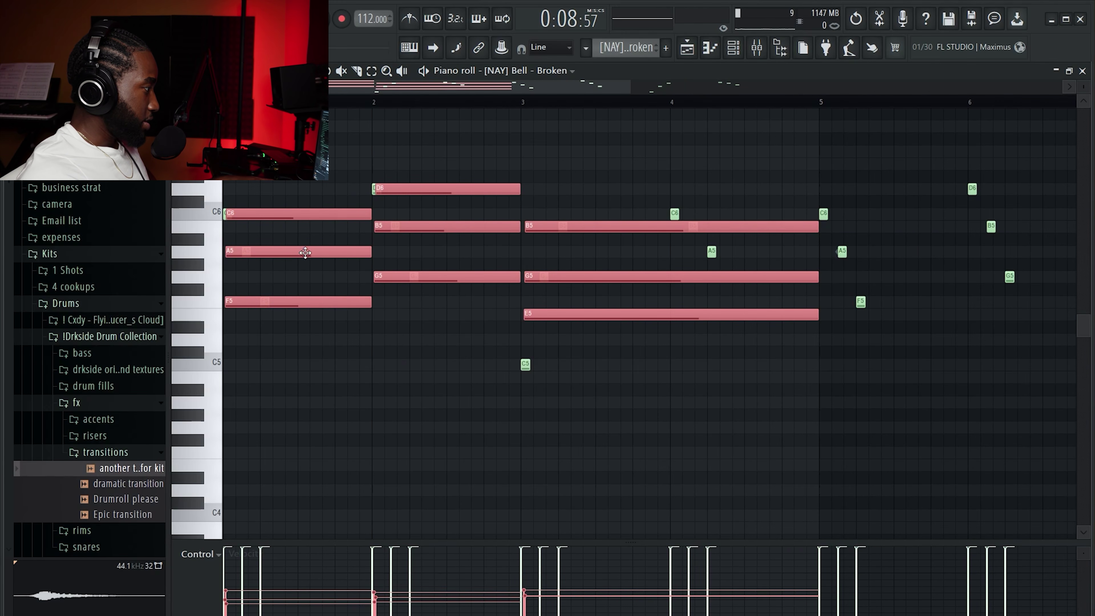
key(Delete)
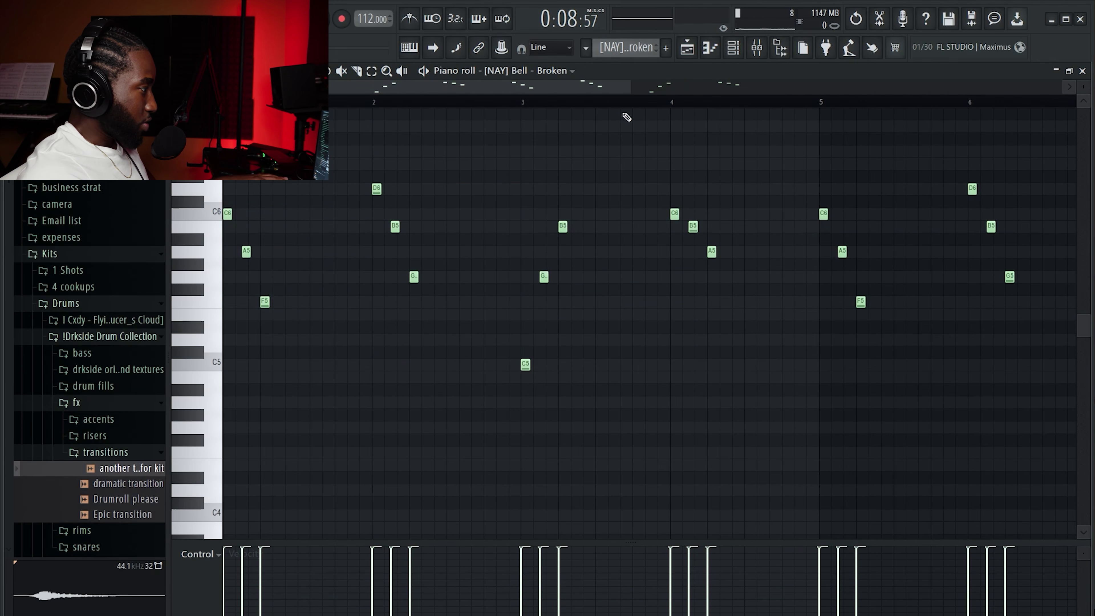
Step: Open the first Guitar - Priceless Loyalty clip on Track 4 in the piano roll and audition its chord notes
scroll(538, 108, up, 2)
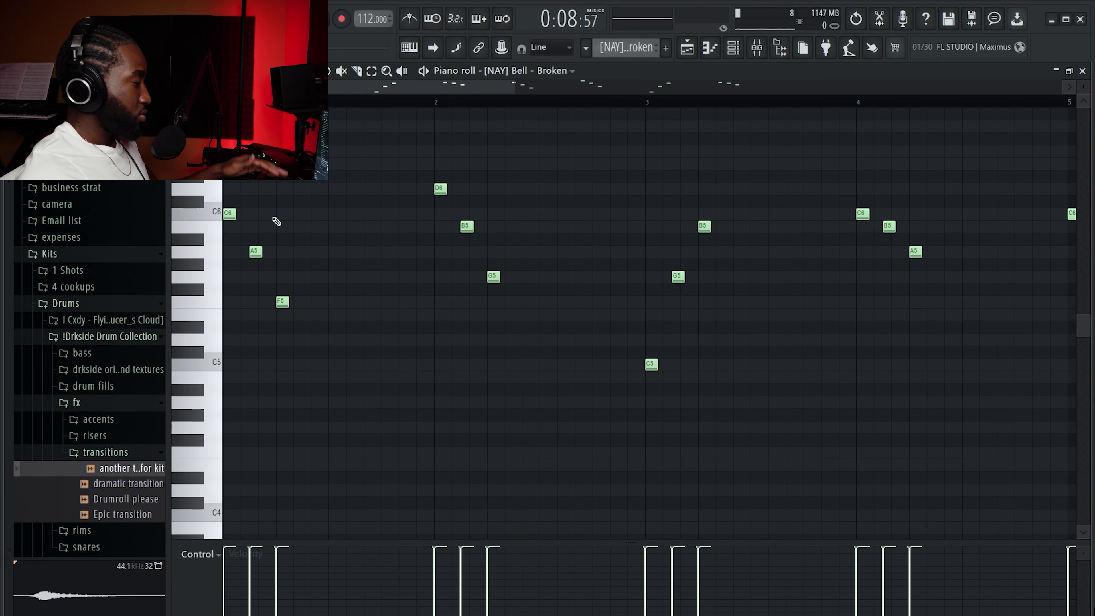
click(687, 48)
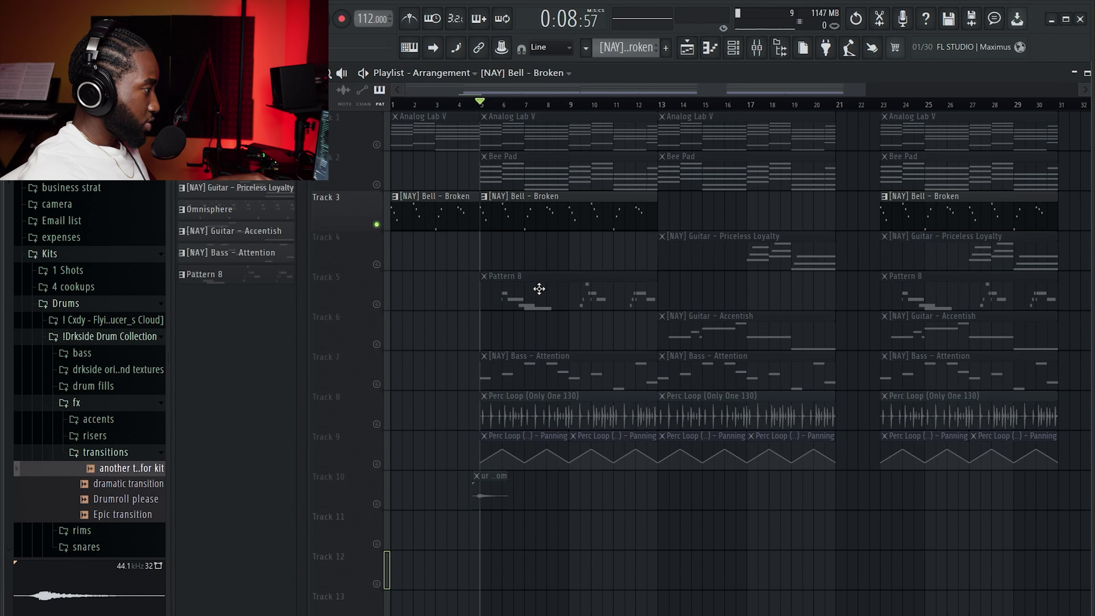
double_click(685, 255)
scroll(602, 113, down, 3)
scroll(802, 283, down, 3)
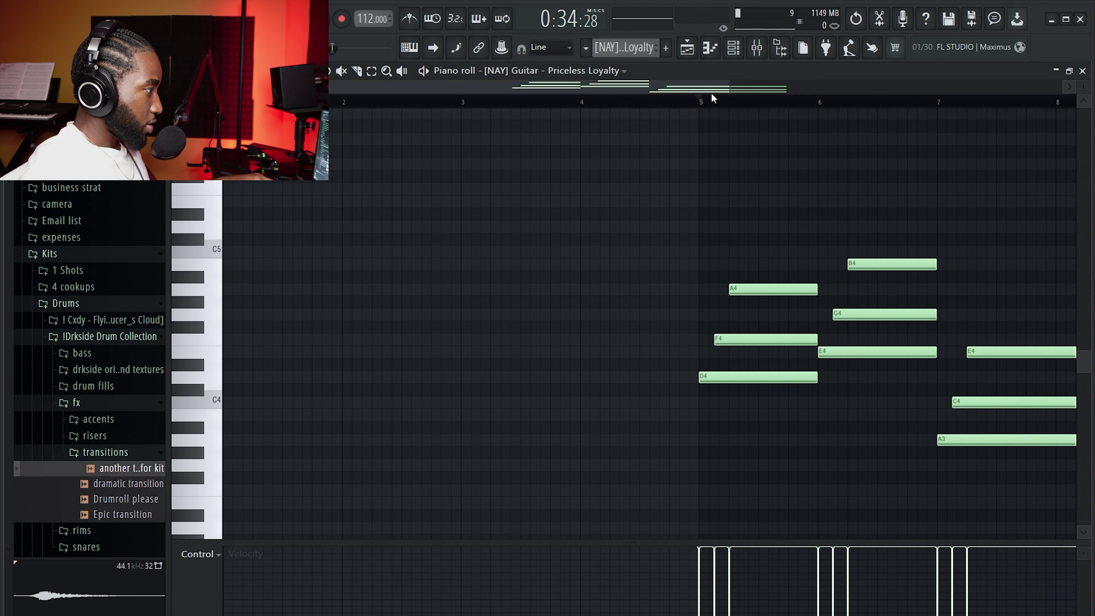
scroll(938, 166, down, 2)
scroll(844, 230, up, 3)
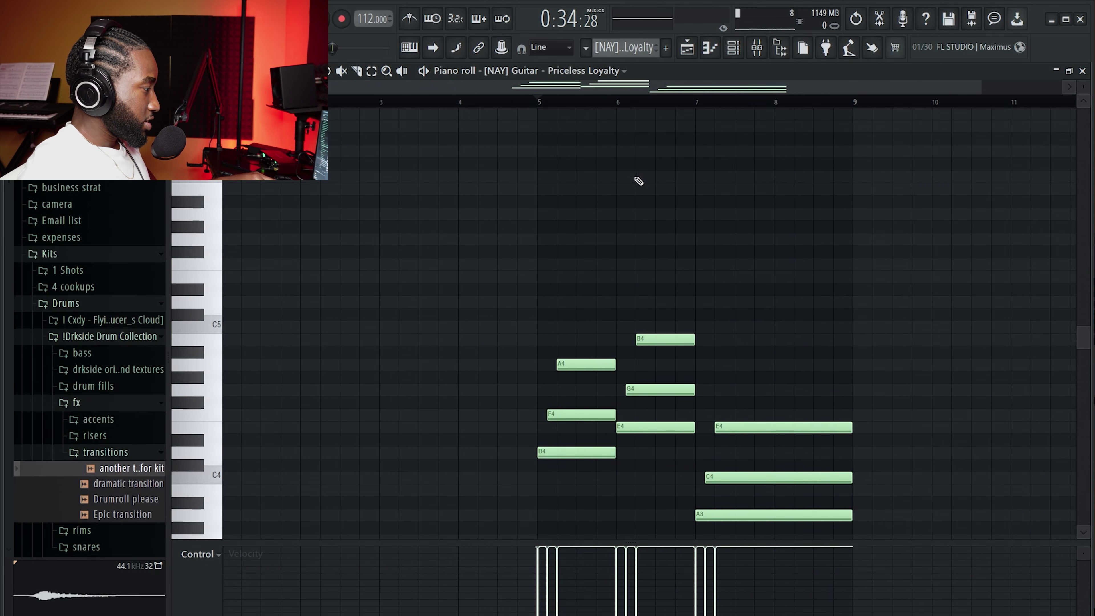
key(space)
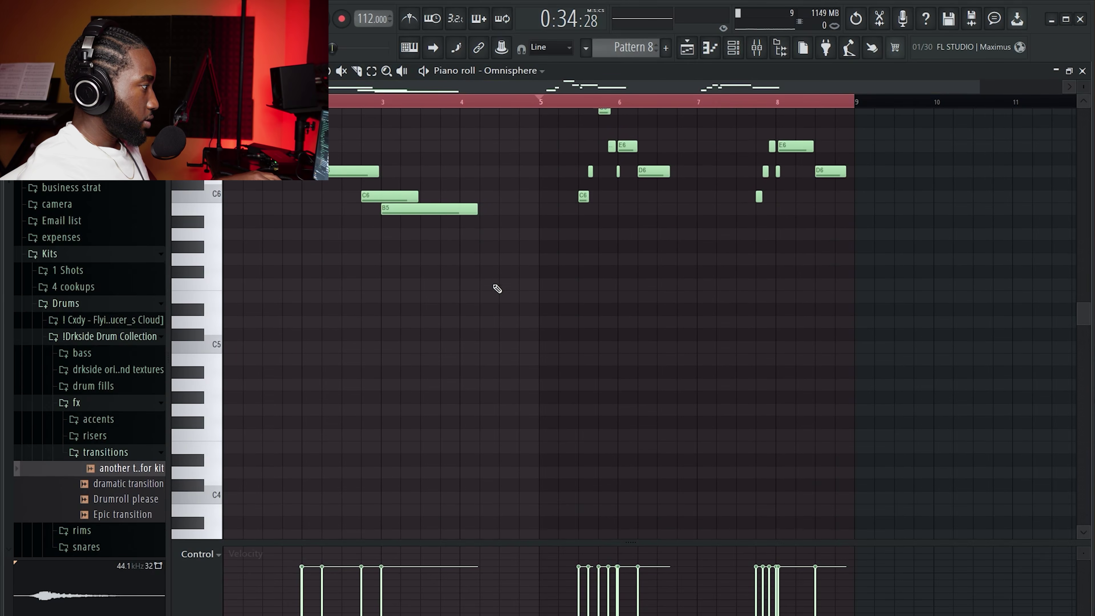
Step: Audition the Omnisphere melody in Pattern 8, including the phrases starting after bar 5 and bar 7
scroll(498, 289, up, 4)
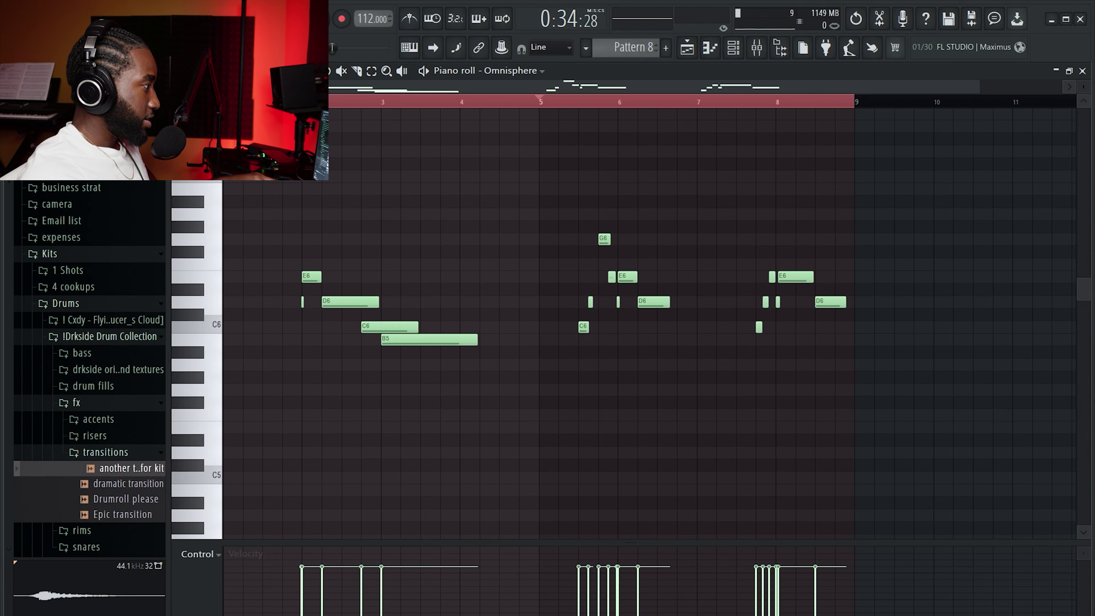
key(space)
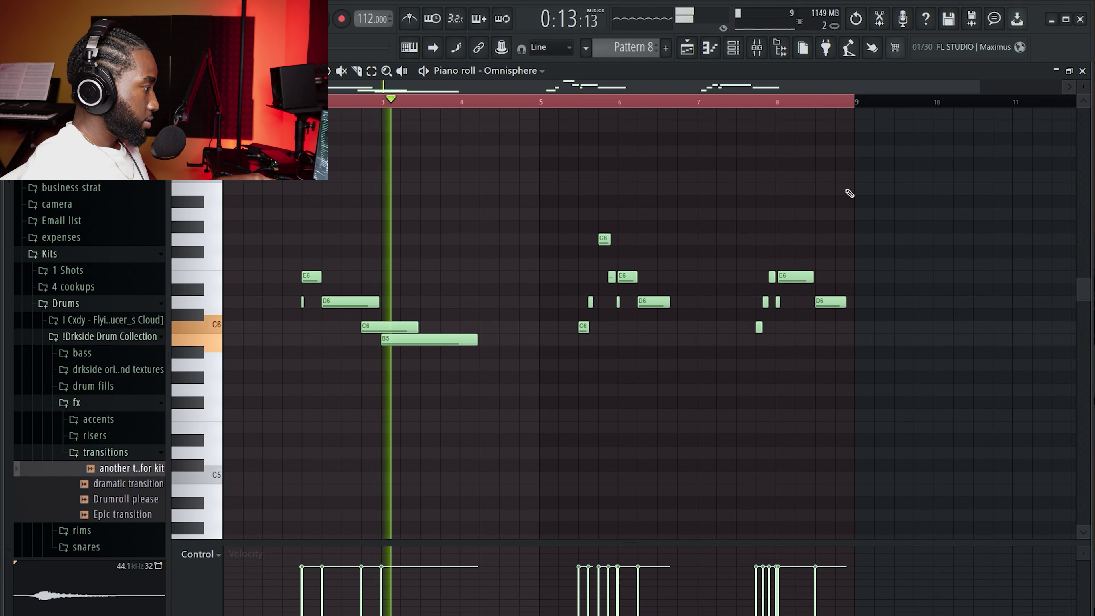
click(571, 103)
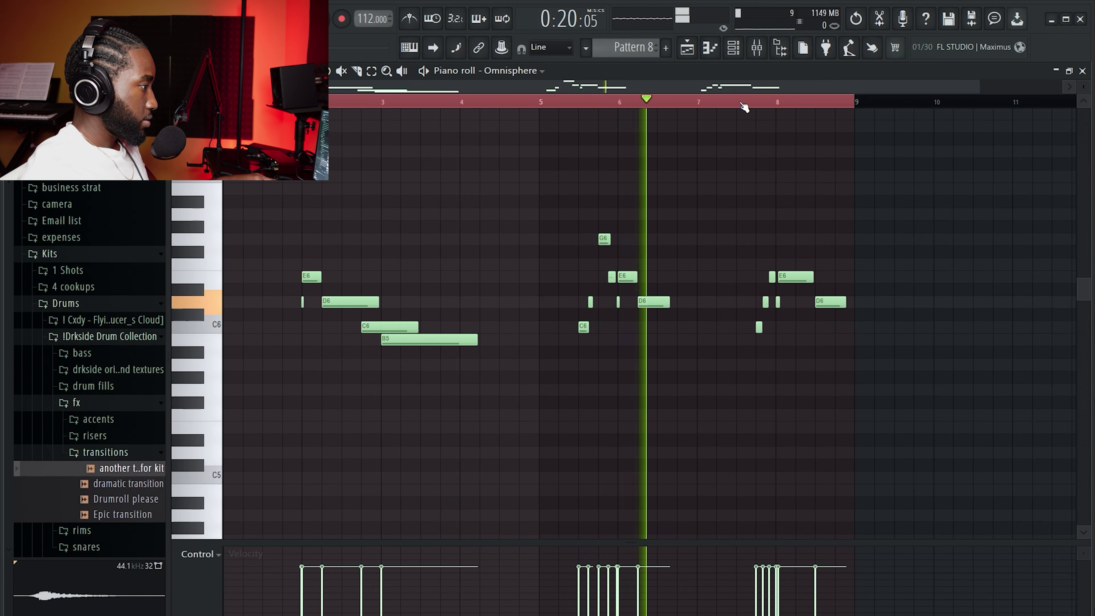
click(750, 104)
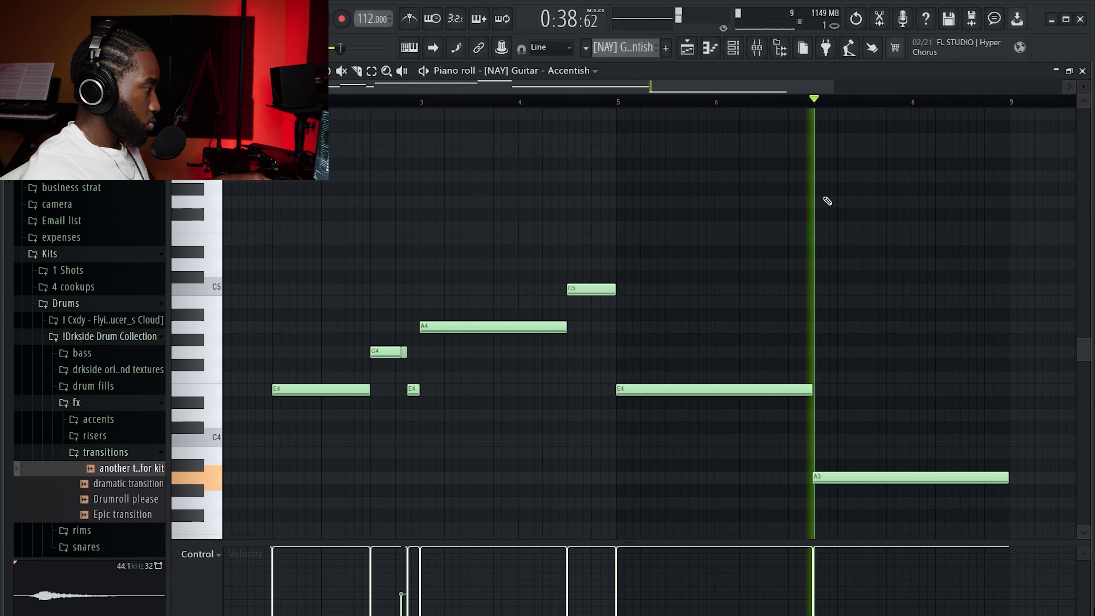
Step: Stop the Guitar - Accentish playback and inspect its mixer track's equalizer and Fruity Reeverb 2 effect
key(space)
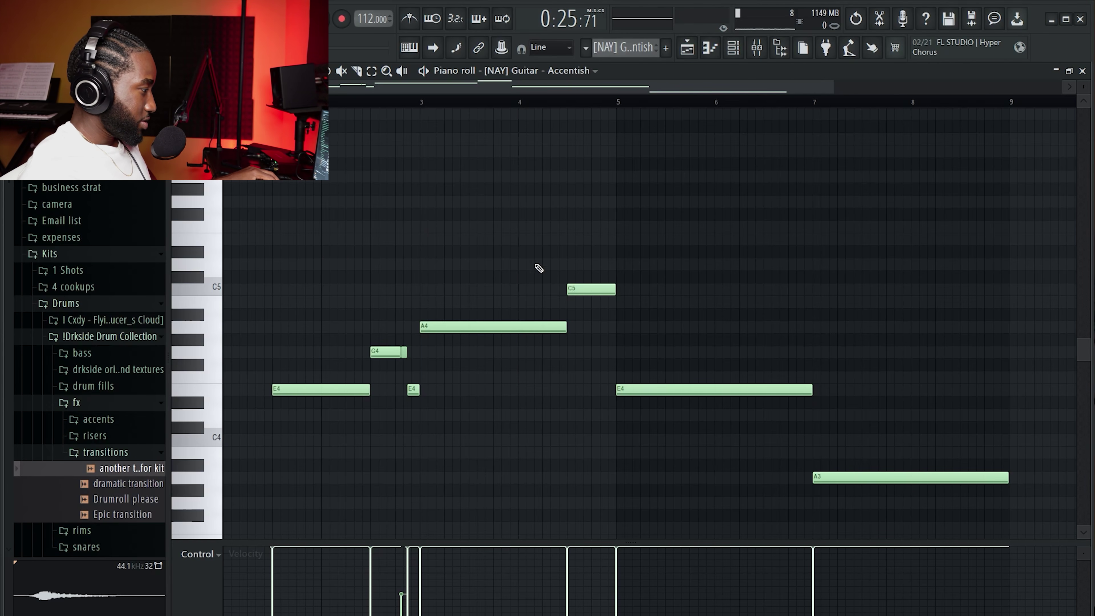
click(713, 56)
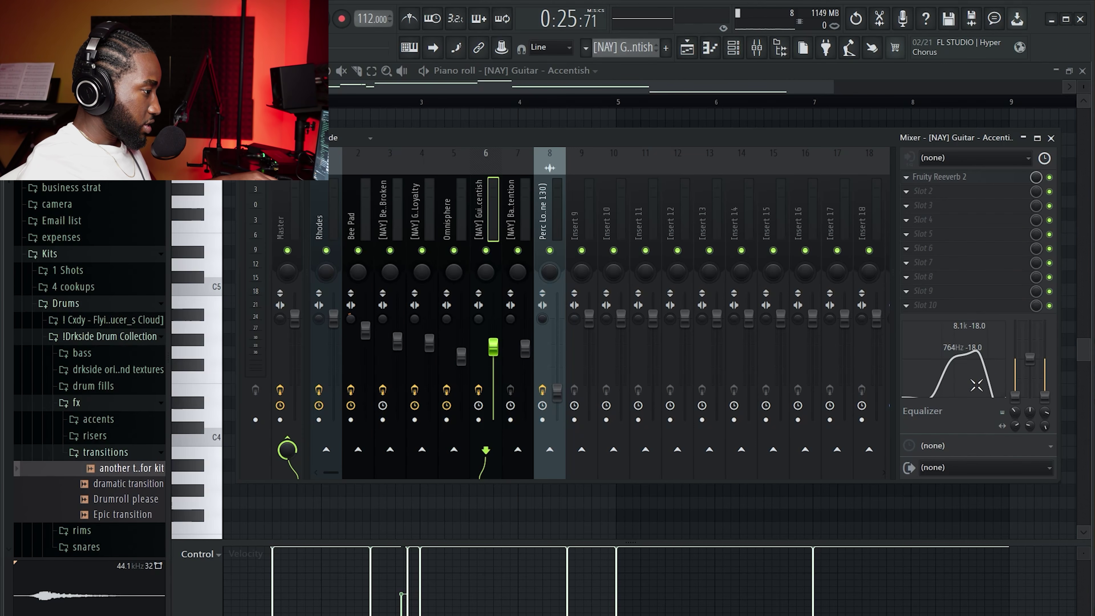
click(943, 179)
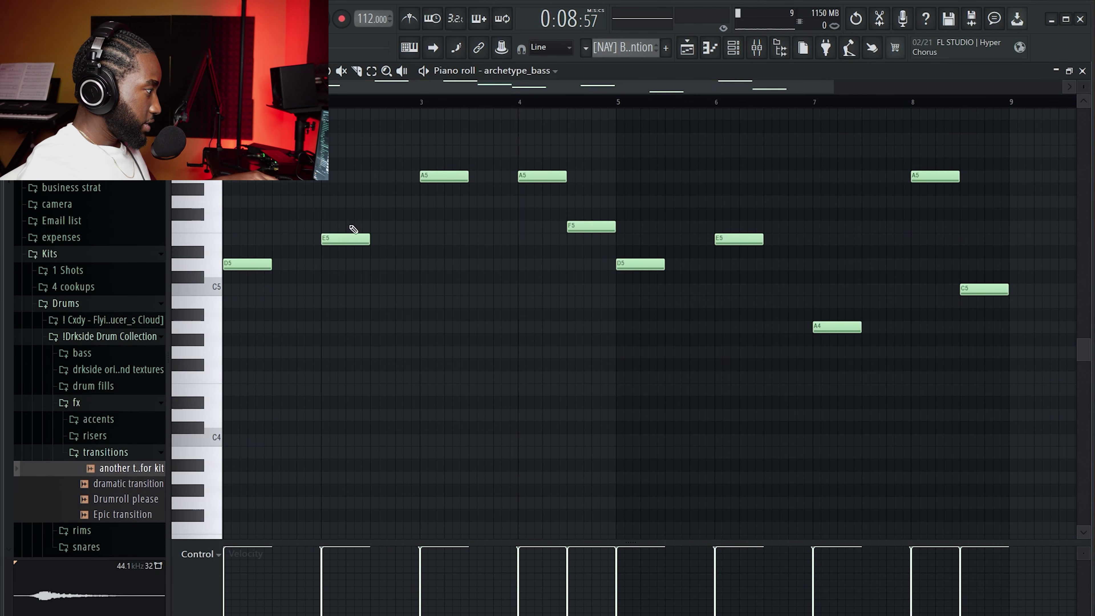
Step: Audition the Bass - Attention notes and the soloed Perc Loop on Track 8
scroll(353, 228, up, 3)
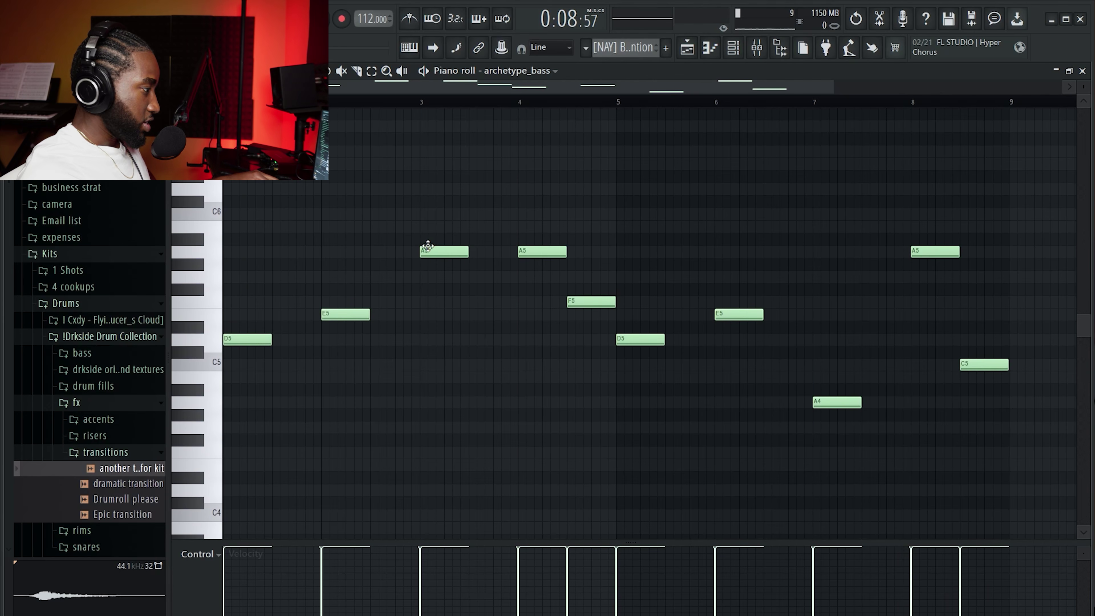
key(space)
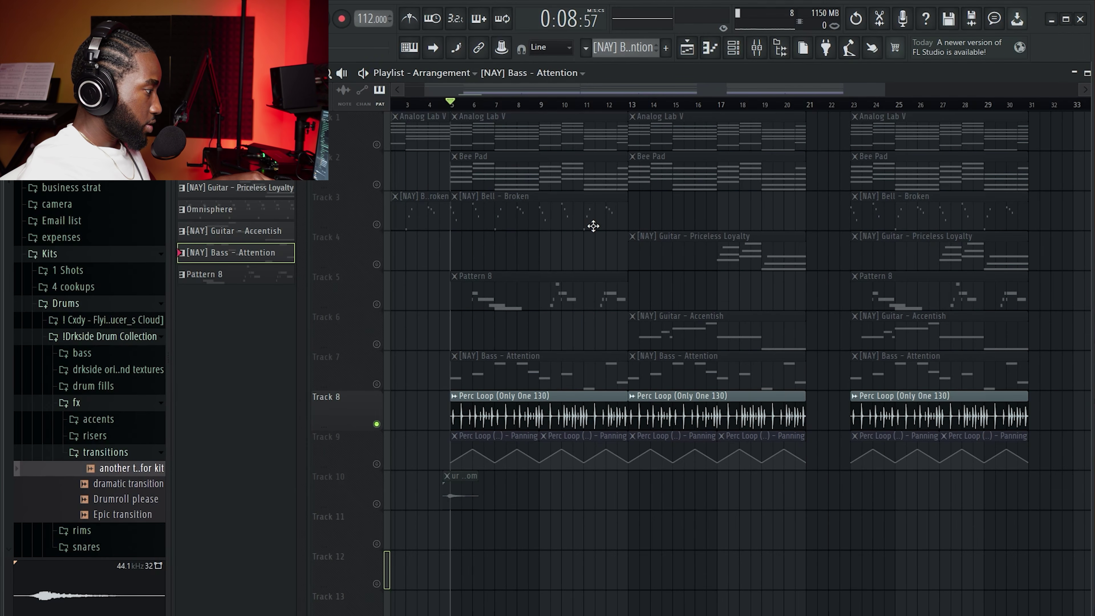
key(space)
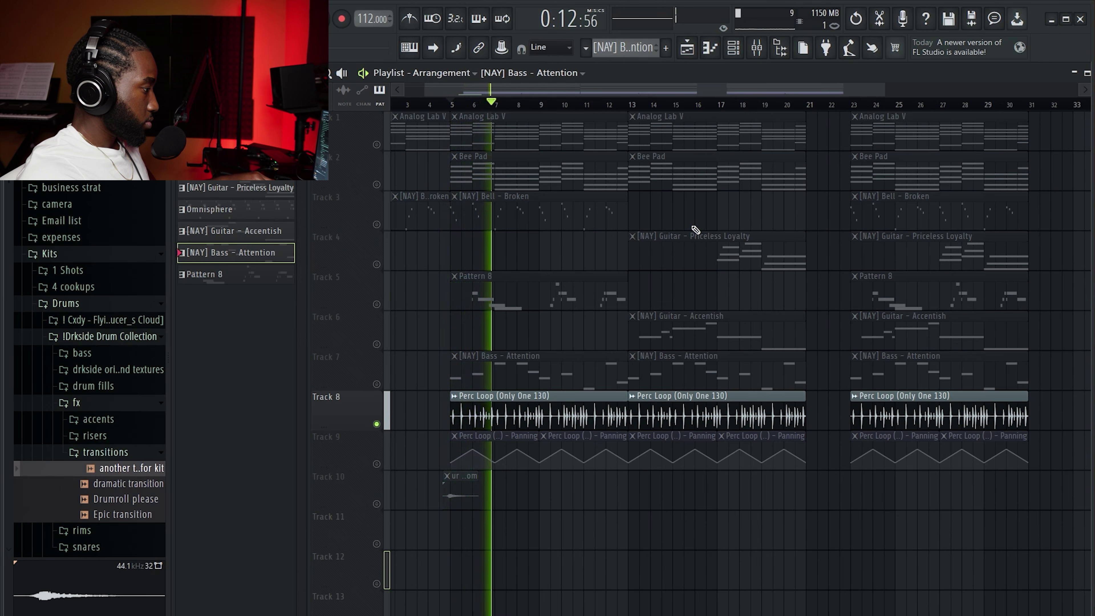
key(space)
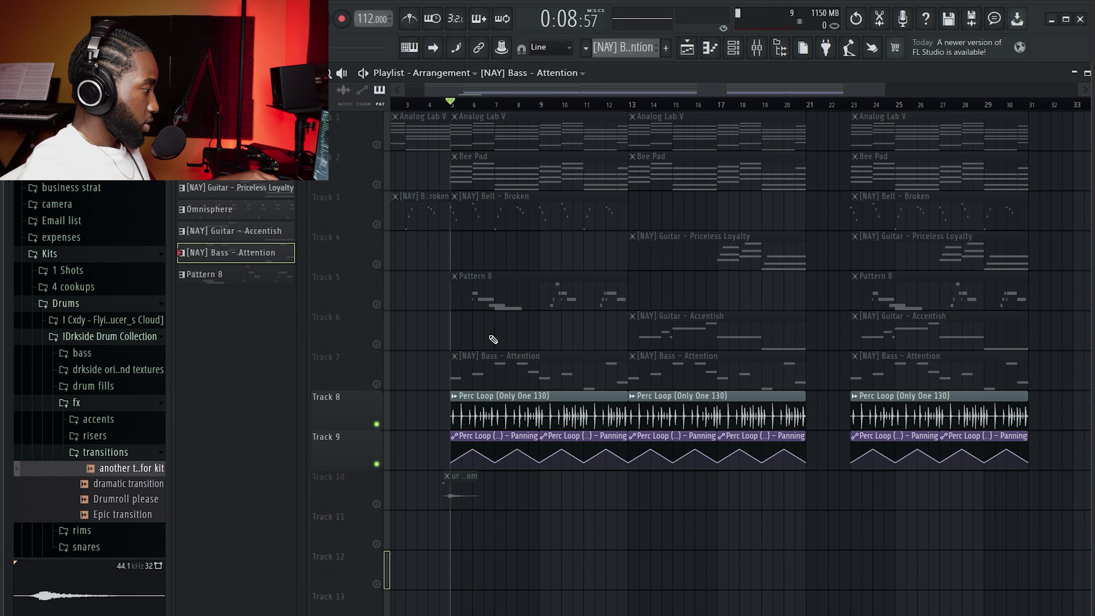
Step: Play the Perc Loop with its panning automation clip open, and inspect the loop's mixer track equalizer and reverb
click(489, 438)
key(space)
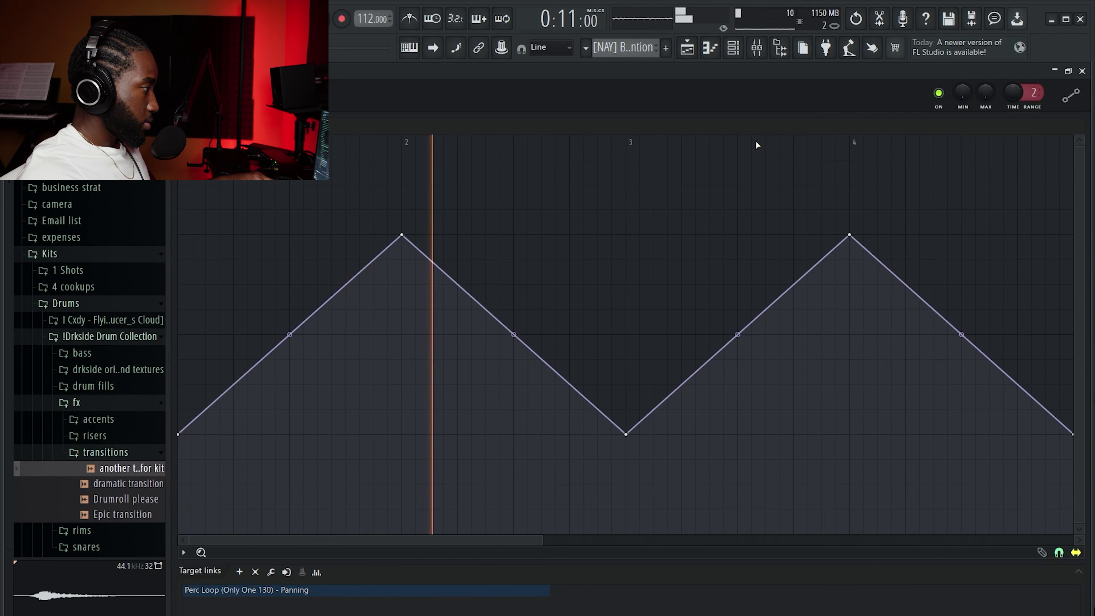
key(space)
click(757, 48)
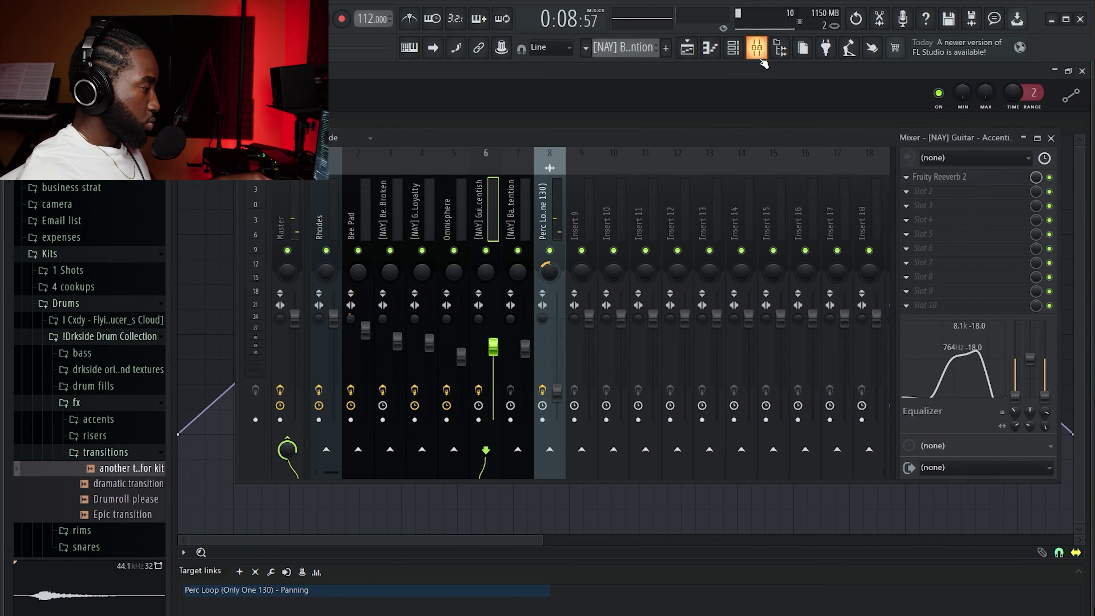
click(542, 216)
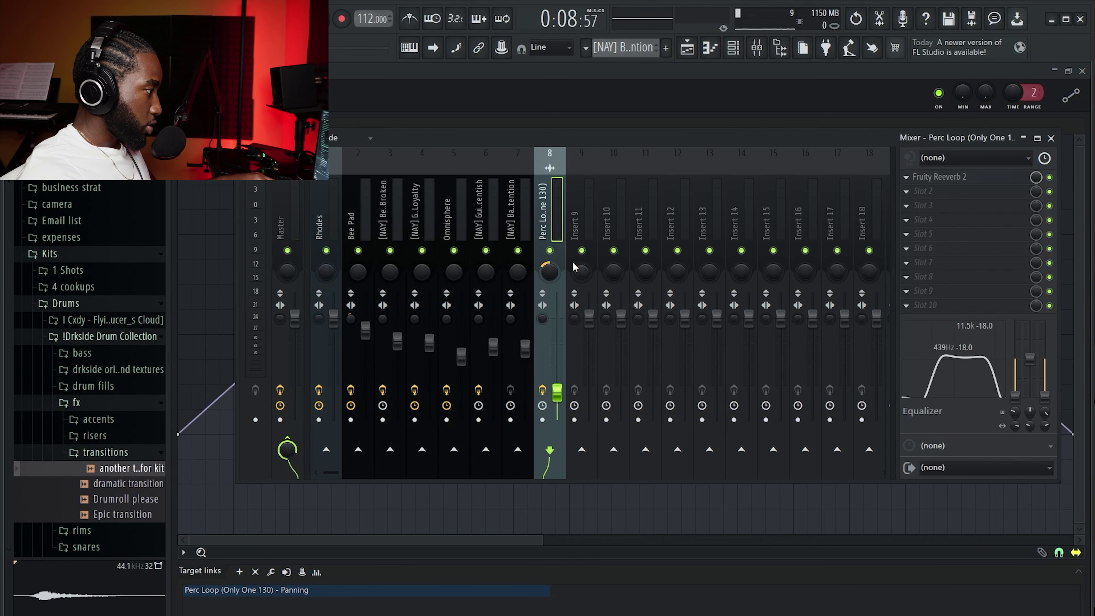
click(793, 80)
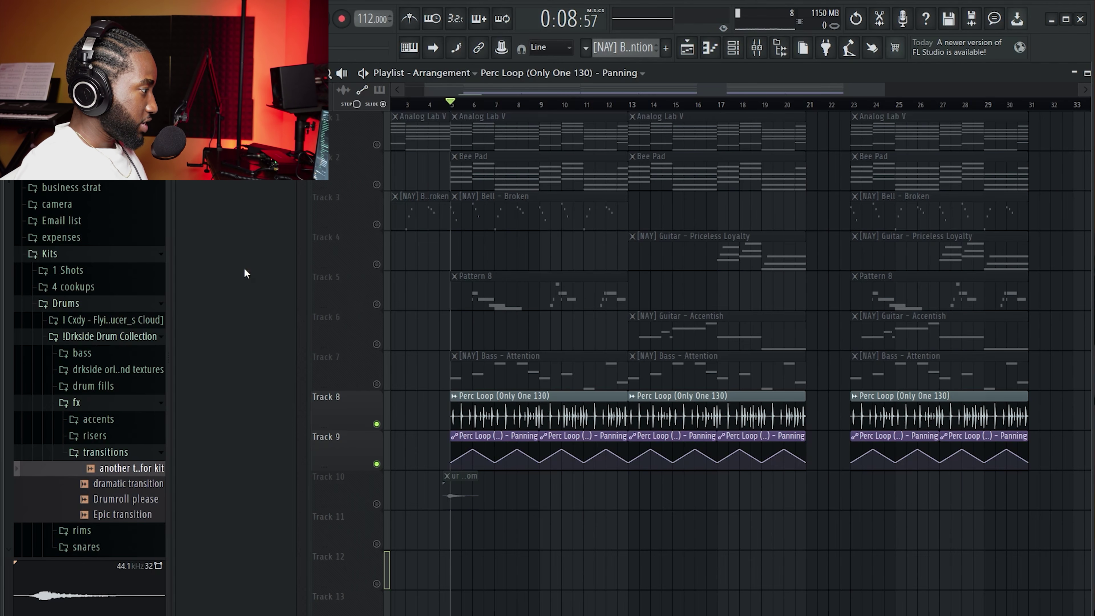
Step: Unsolo the percussion tracks so all tracks are active, and play the full arrangement from the start
right_click(377, 425)
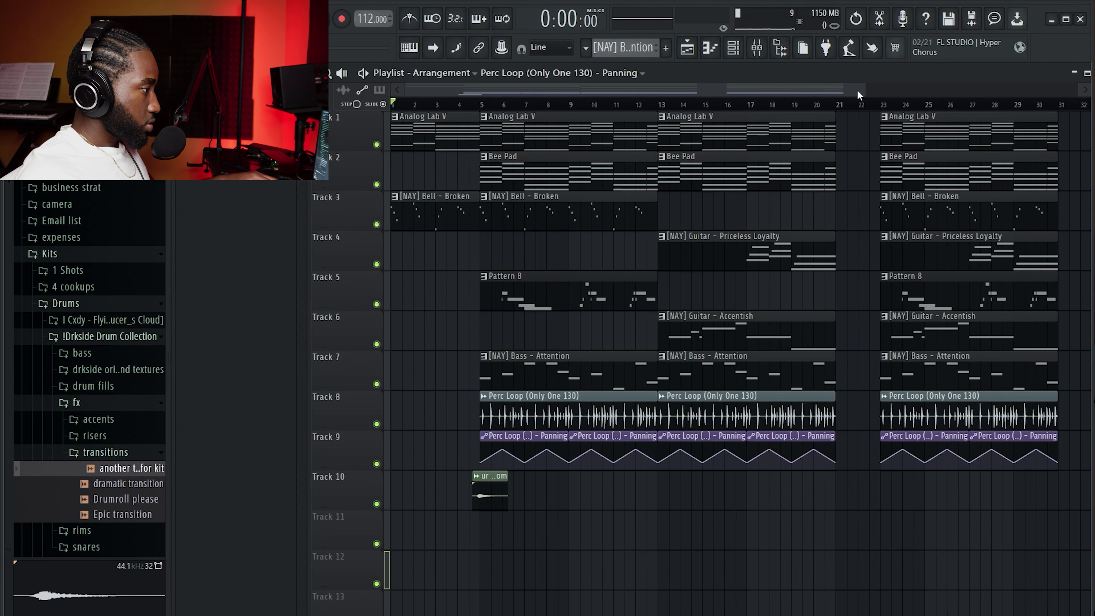
drag(865, 91, 976, 122)
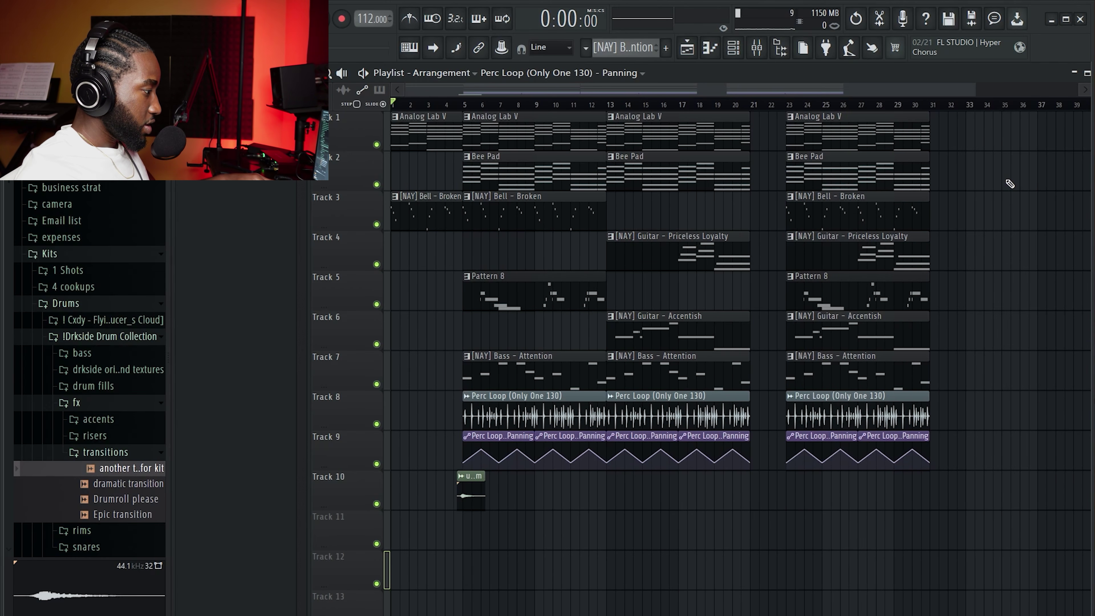
key(space)
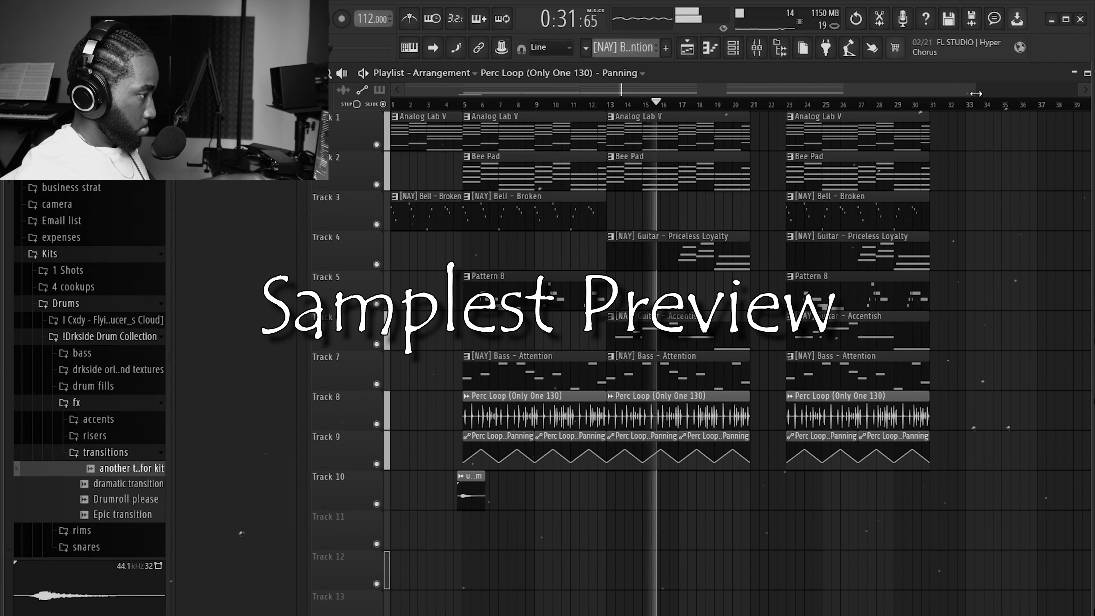
drag(976, 93, 1091, 200)
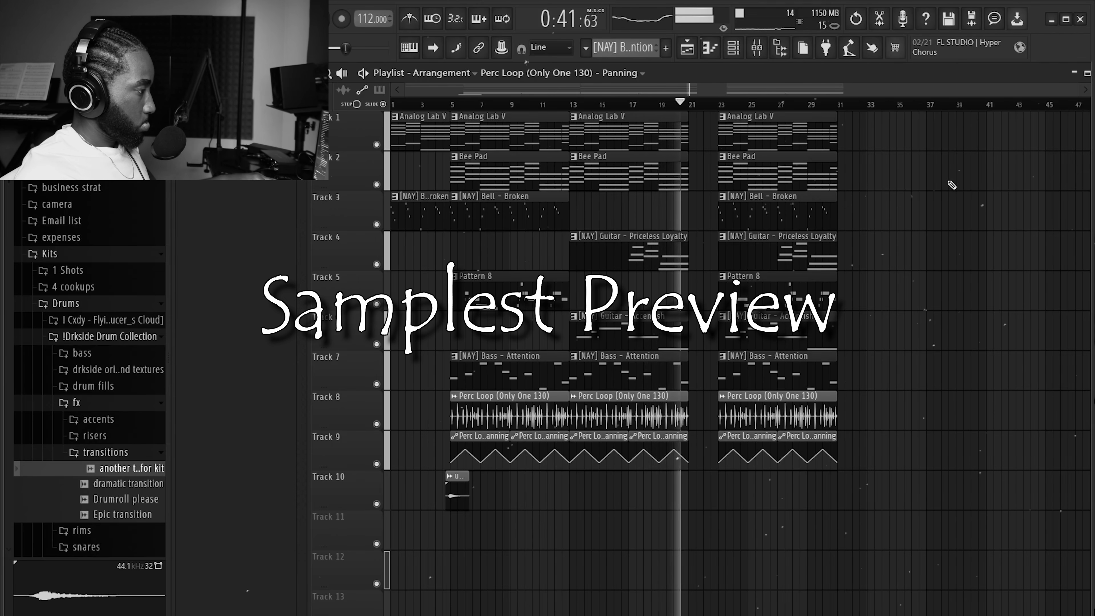
key(space)
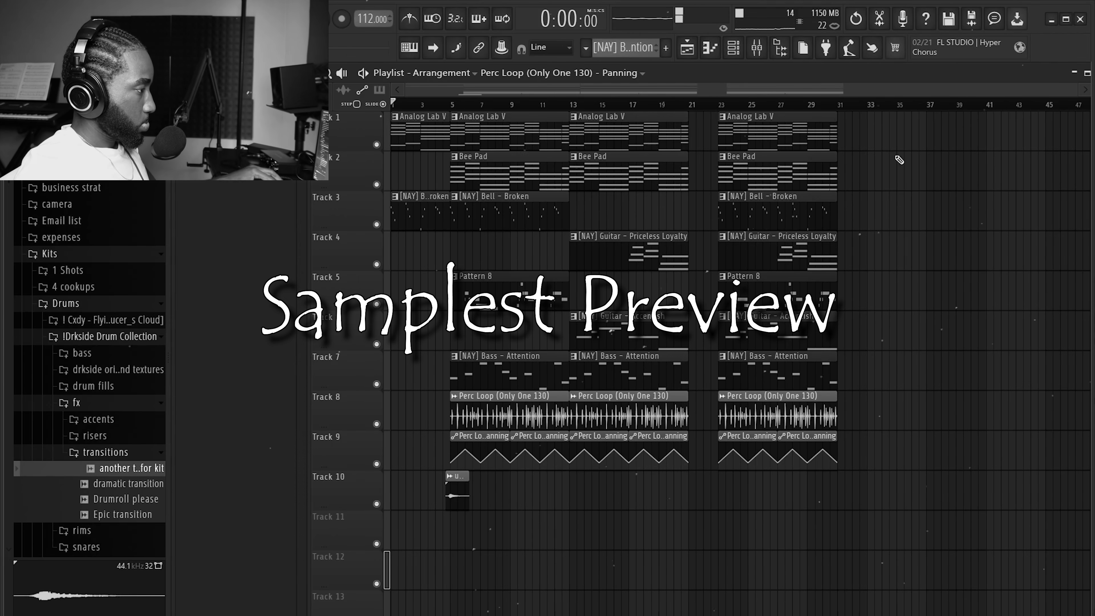